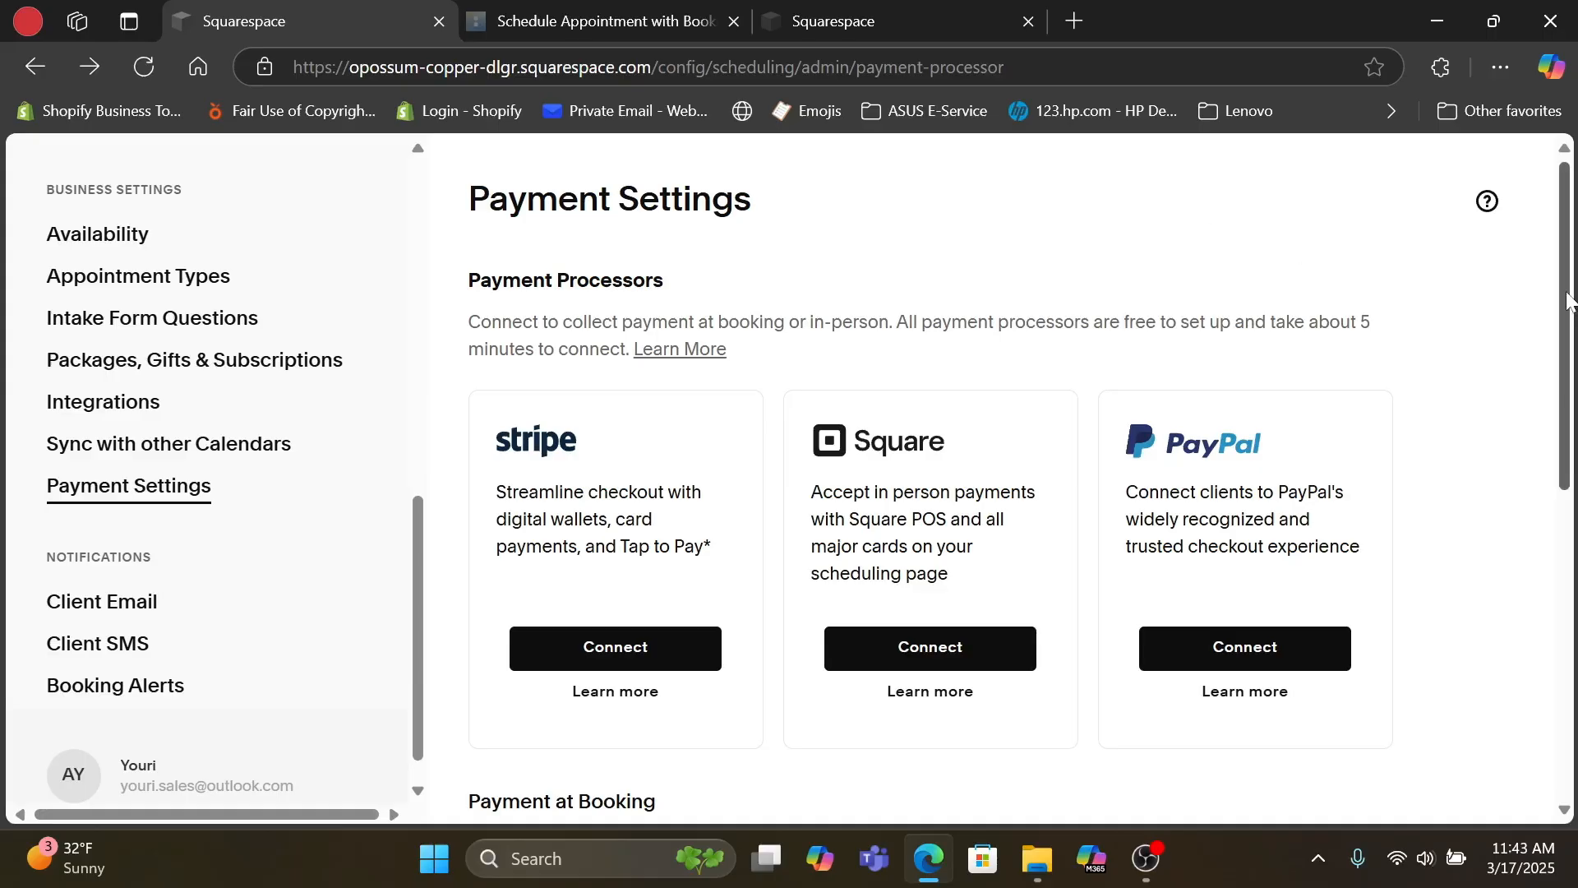
# Step: Set the payment at booking for all appointment types to collect deposits or full payment
pyautogui.scroll(-1, 1572, 328)
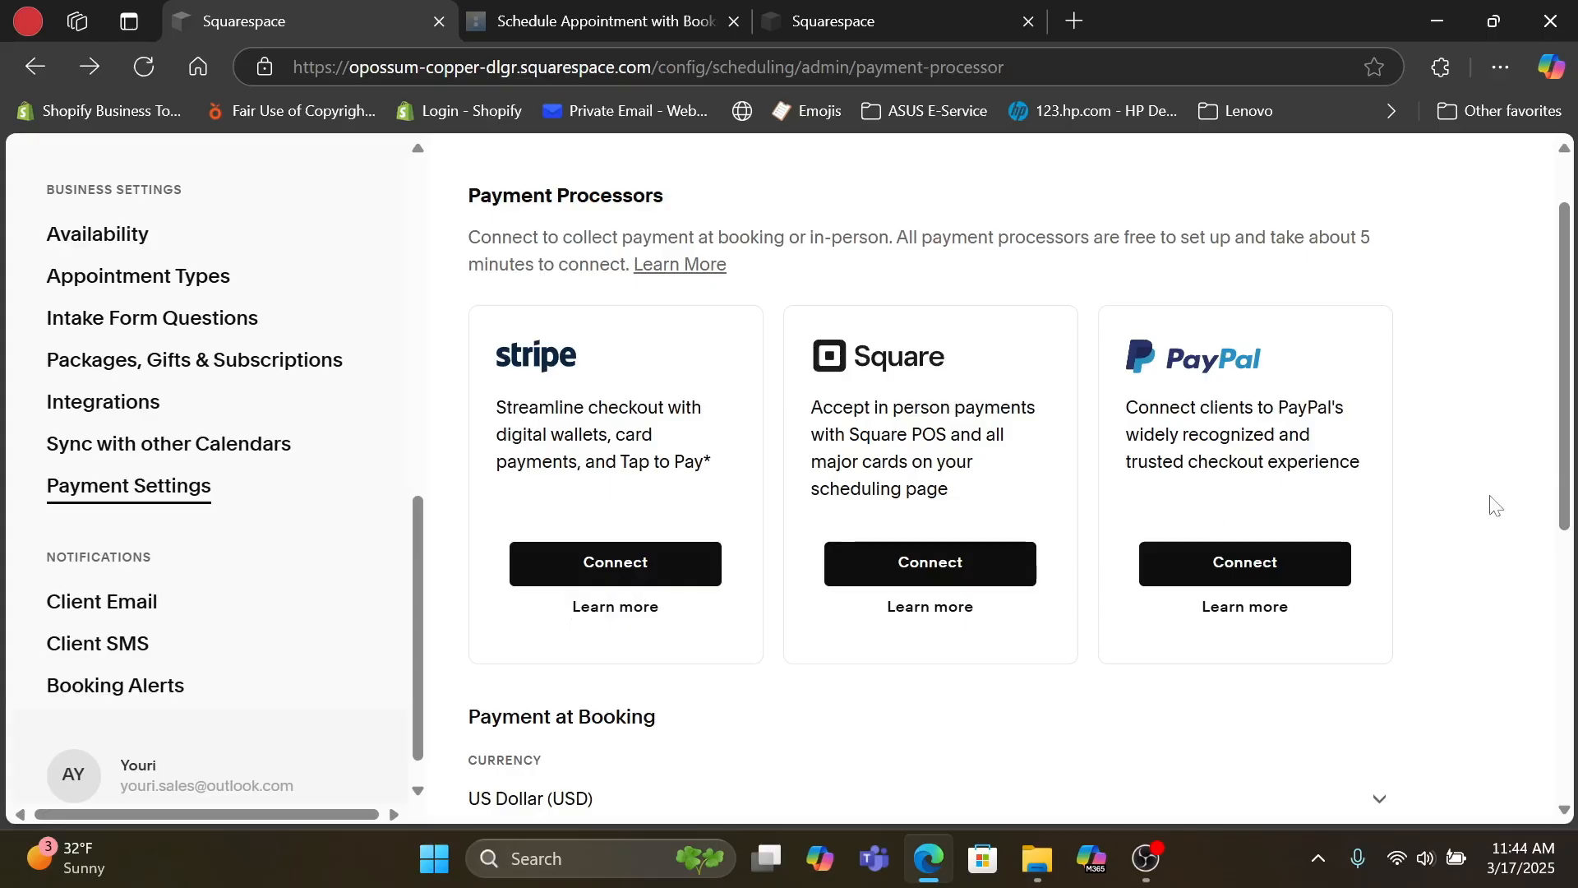
pyautogui.scroll(-1, 1528, 411)
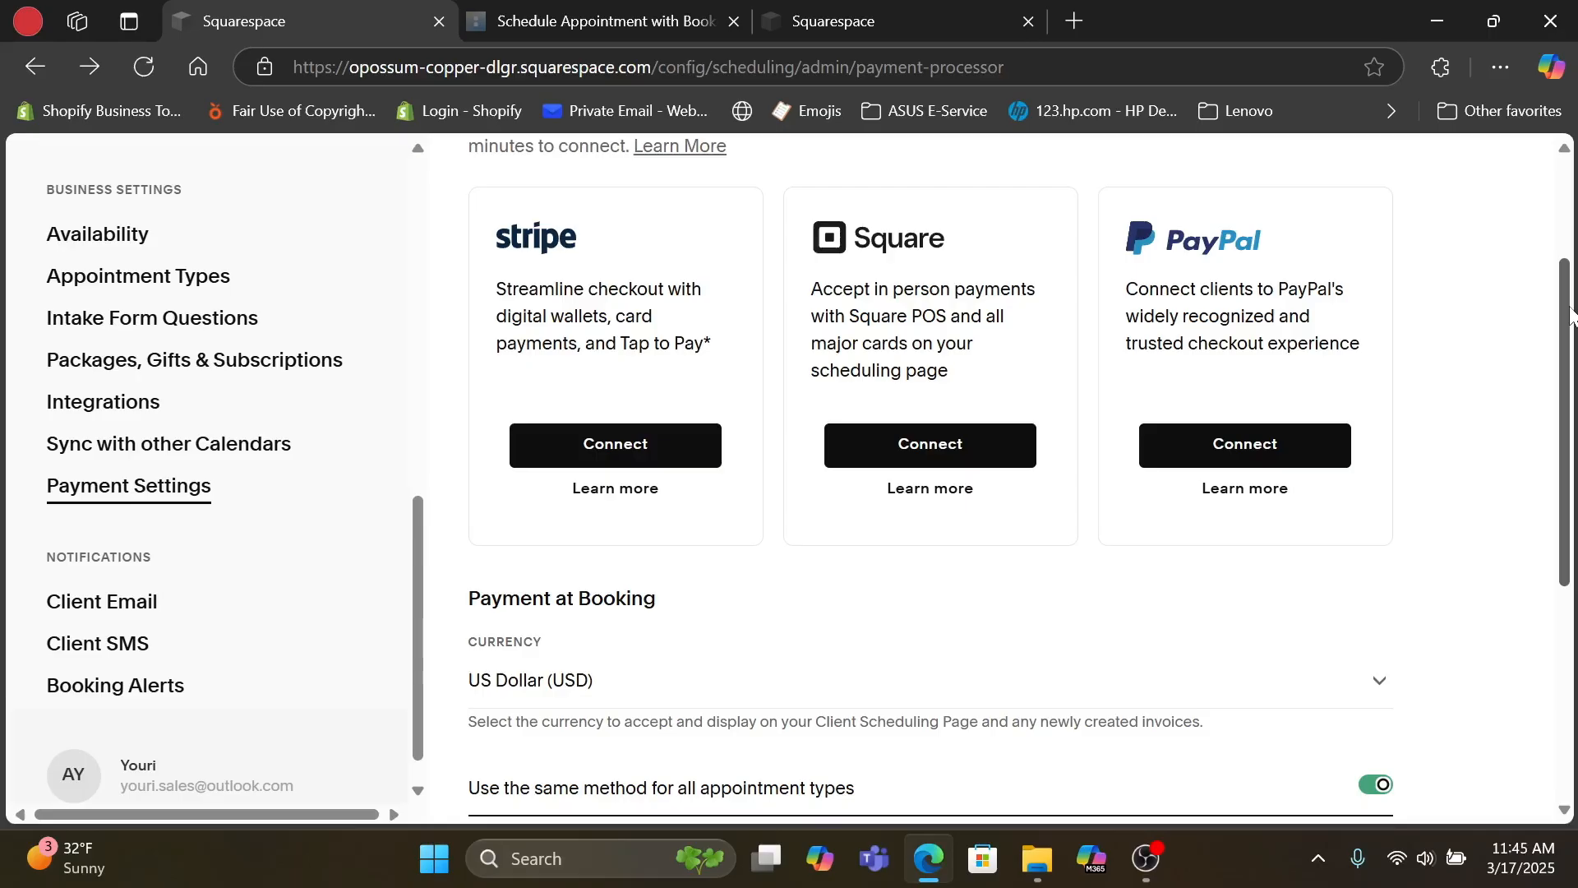
pyautogui.scroll(1, 1570, 312)
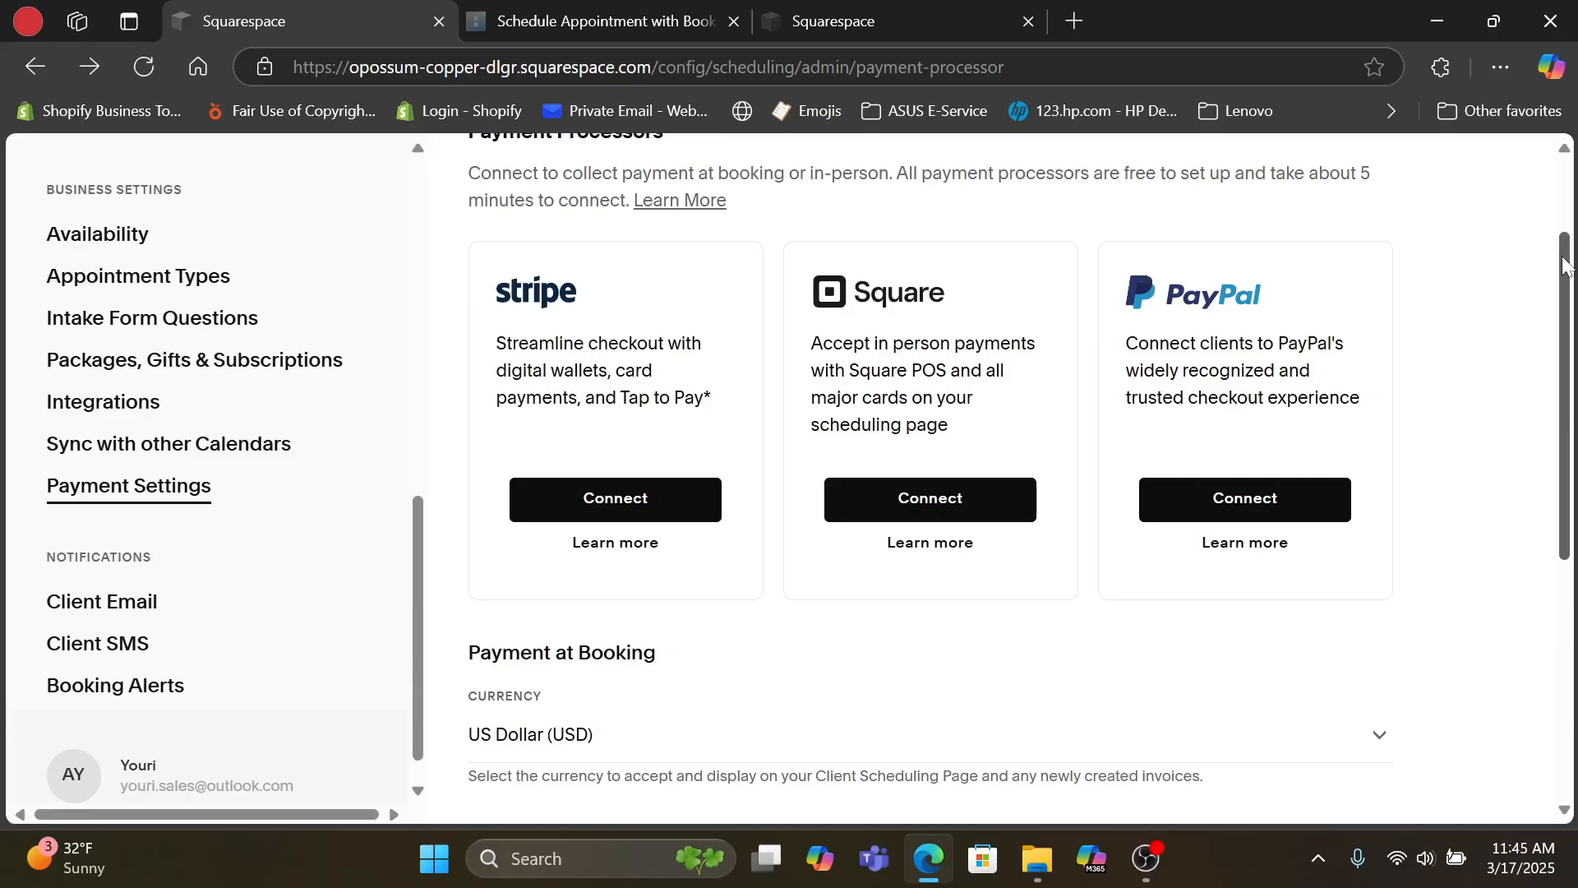
pyautogui.moveTo(1566, 265); pyautogui.dragTo(1537, 422)
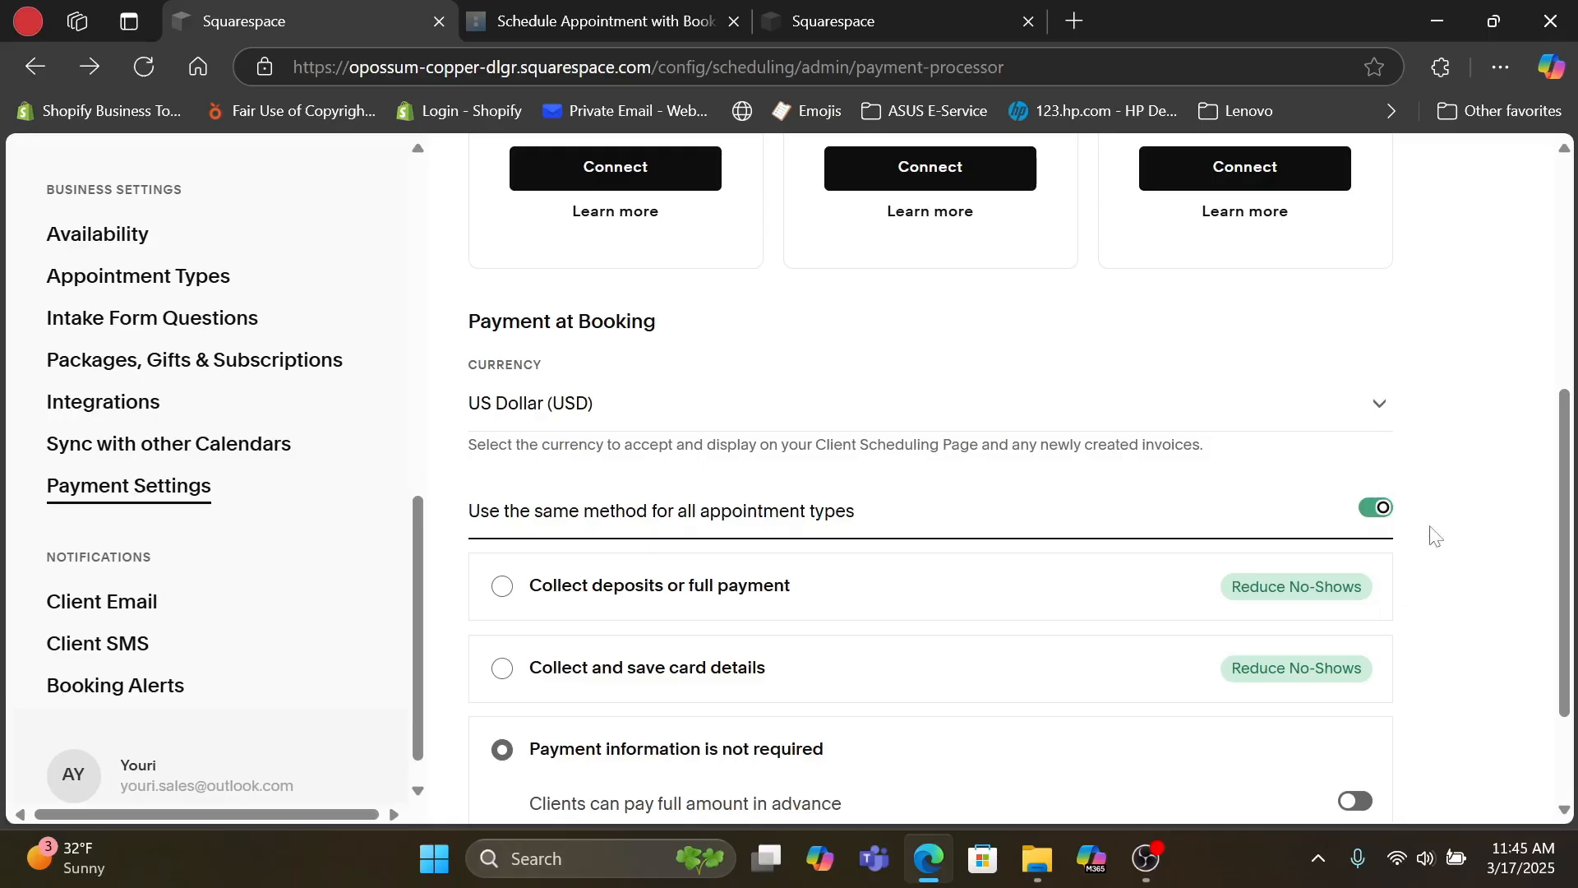
pyautogui.scroll(-1, 1566, 400)
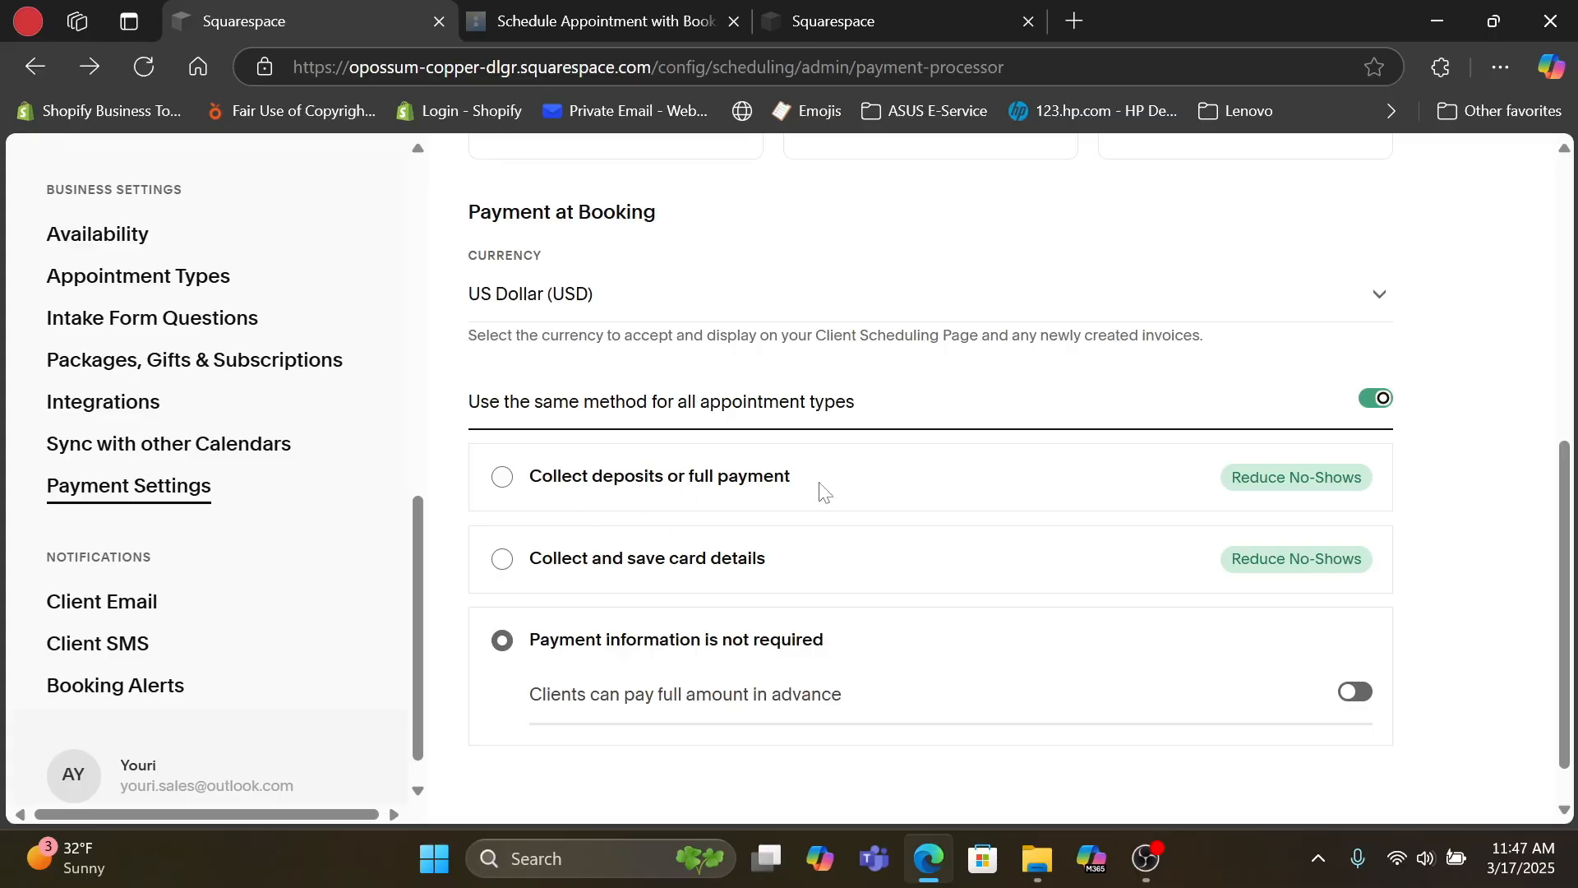
pyautogui.click(502, 477)
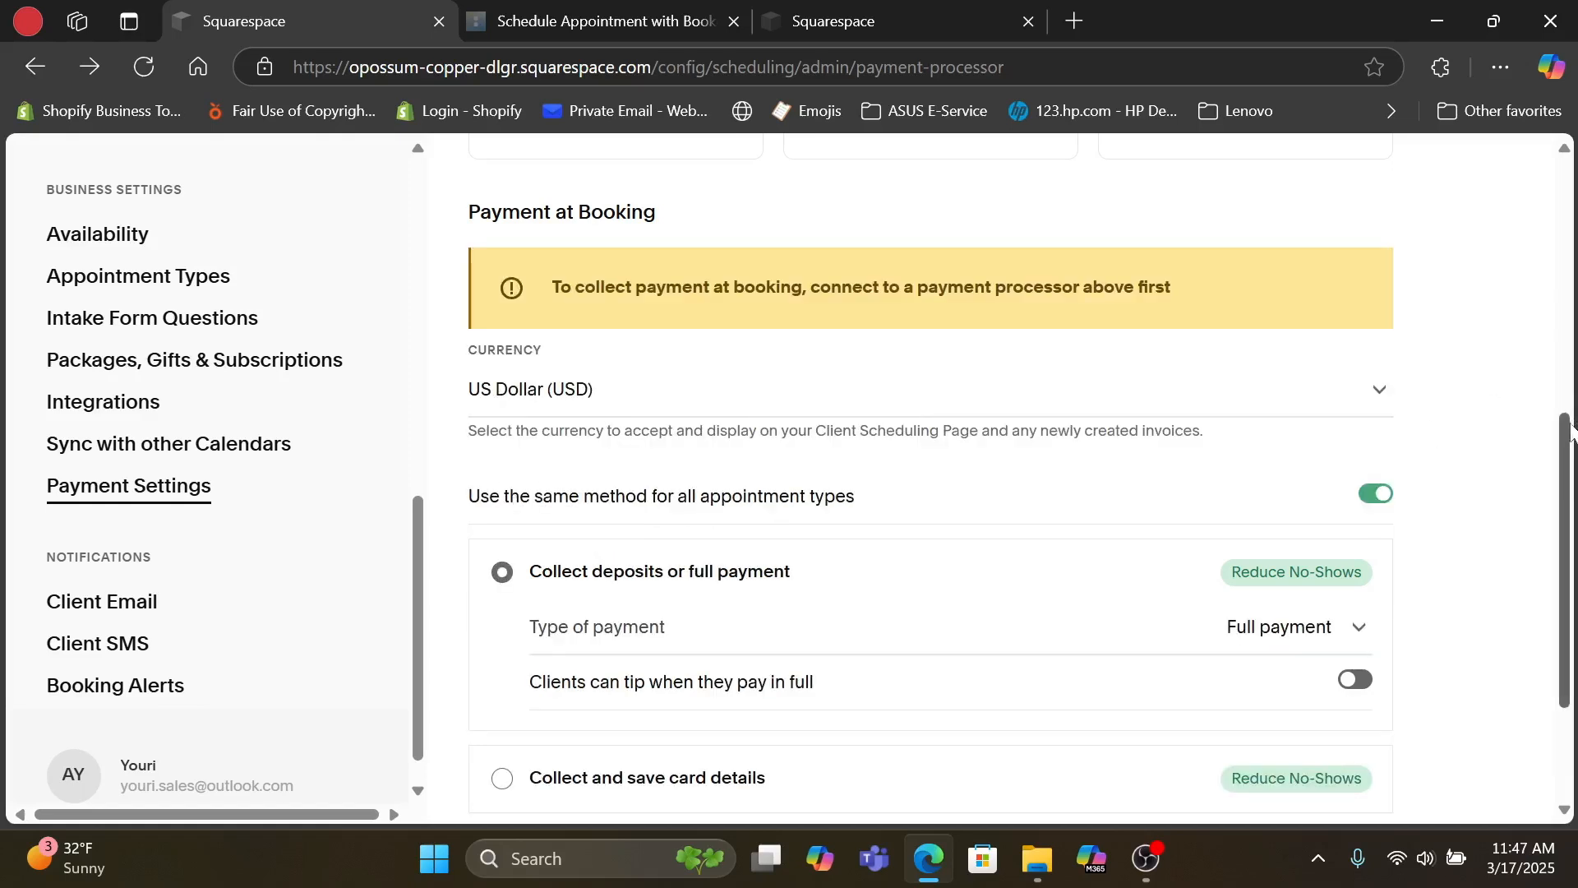
pyautogui.scroll(-3, 1568, 435)
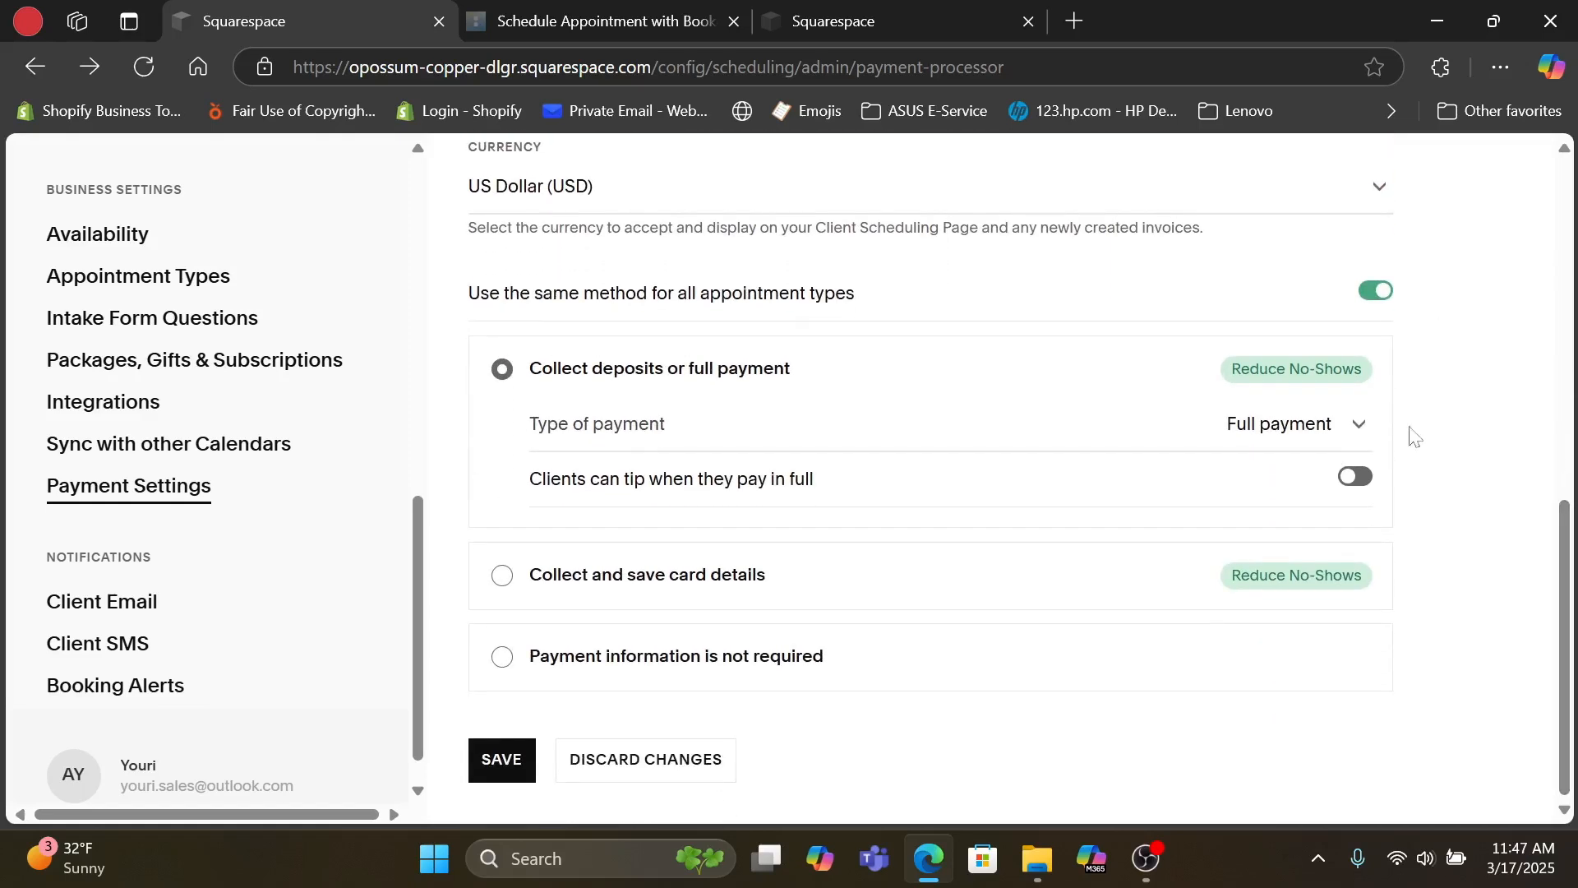
# Step: Set the type of payment to Deposit amount (%) with a deposit percentage of 25
pyautogui.click(1359, 429)
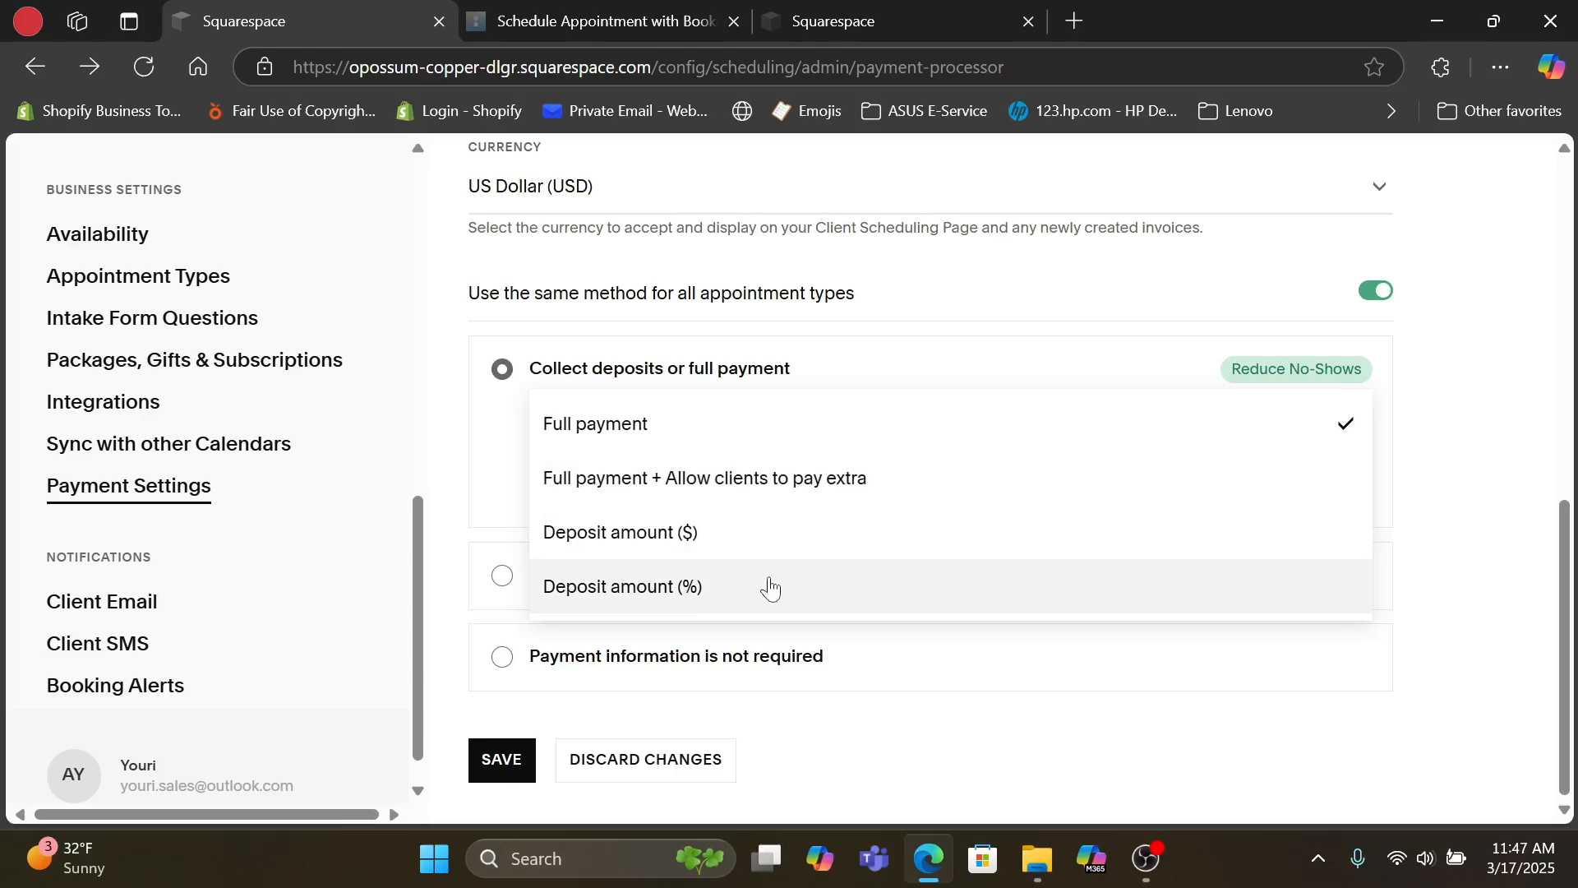
pyautogui.click(1492, 464)
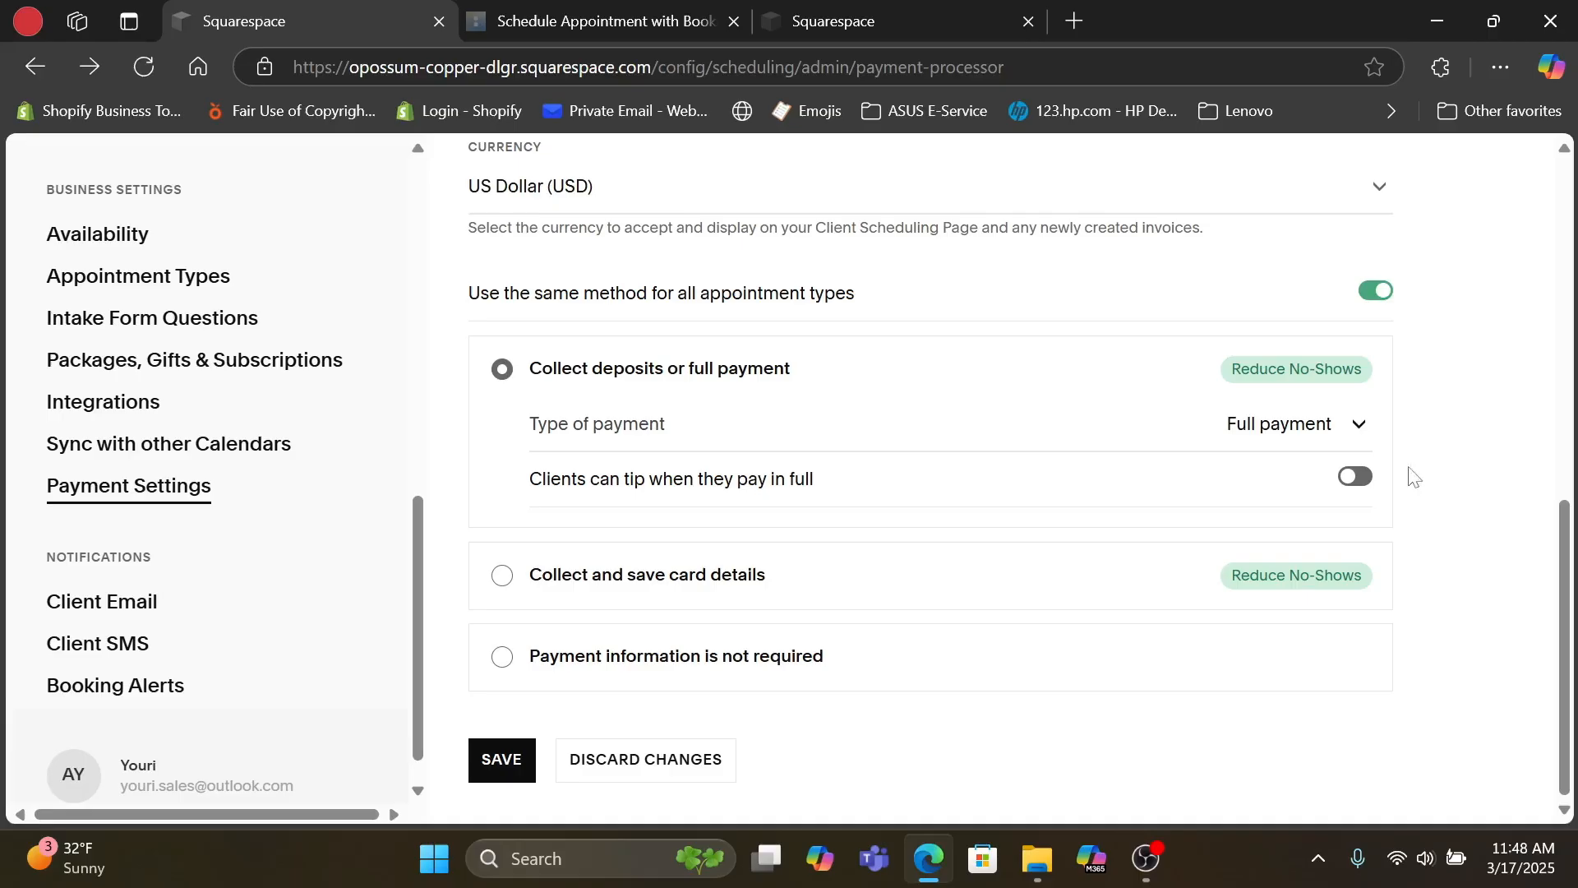
pyautogui.click(1356, 427)
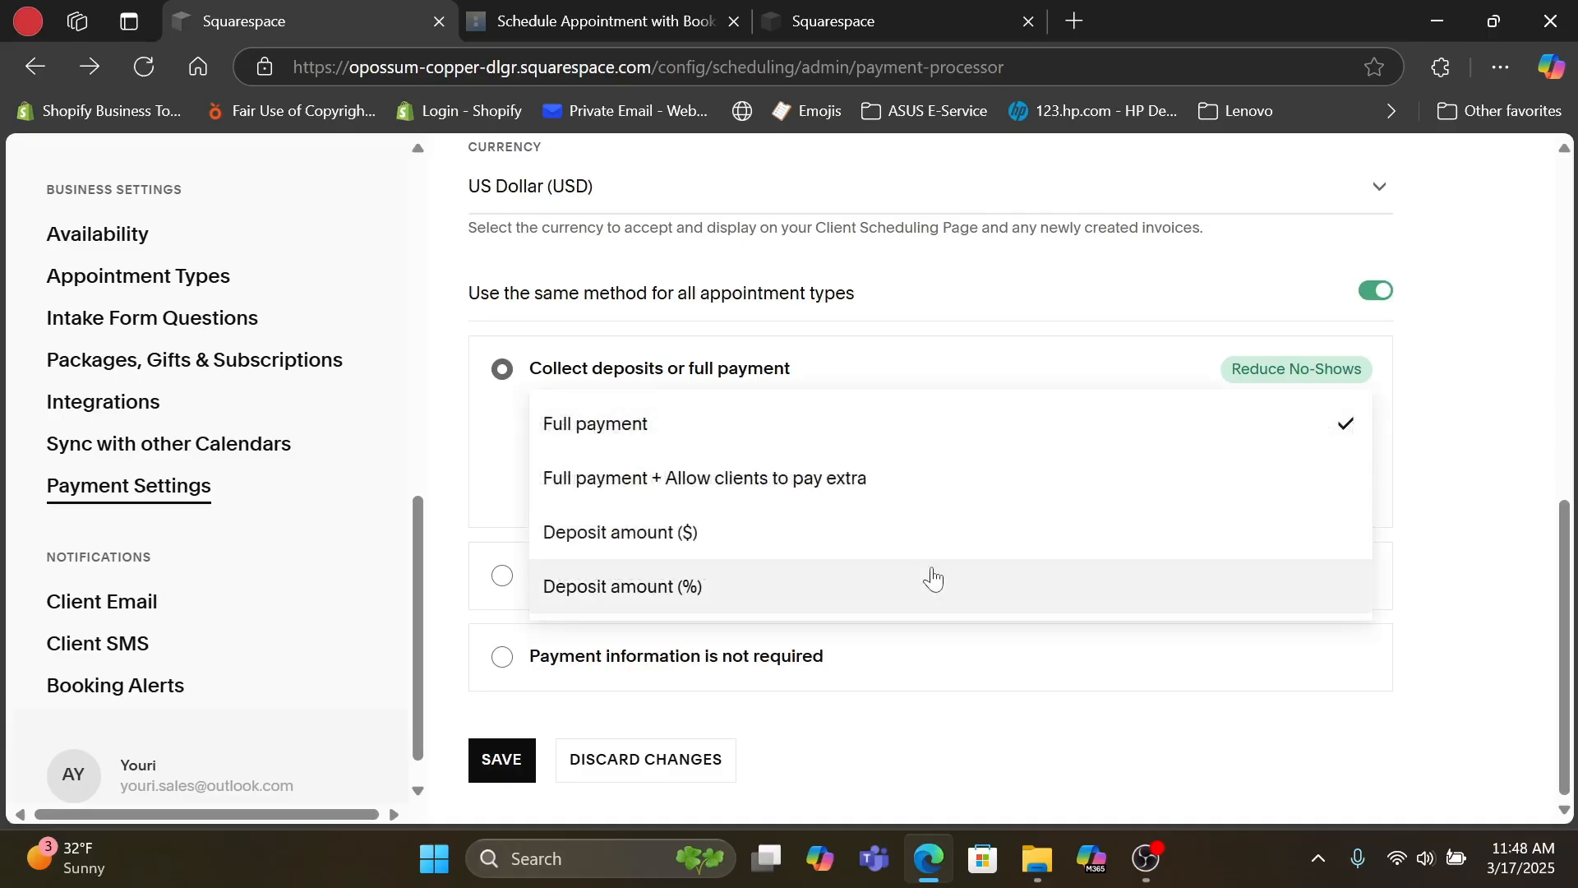
pyautogui.click(865, 585)
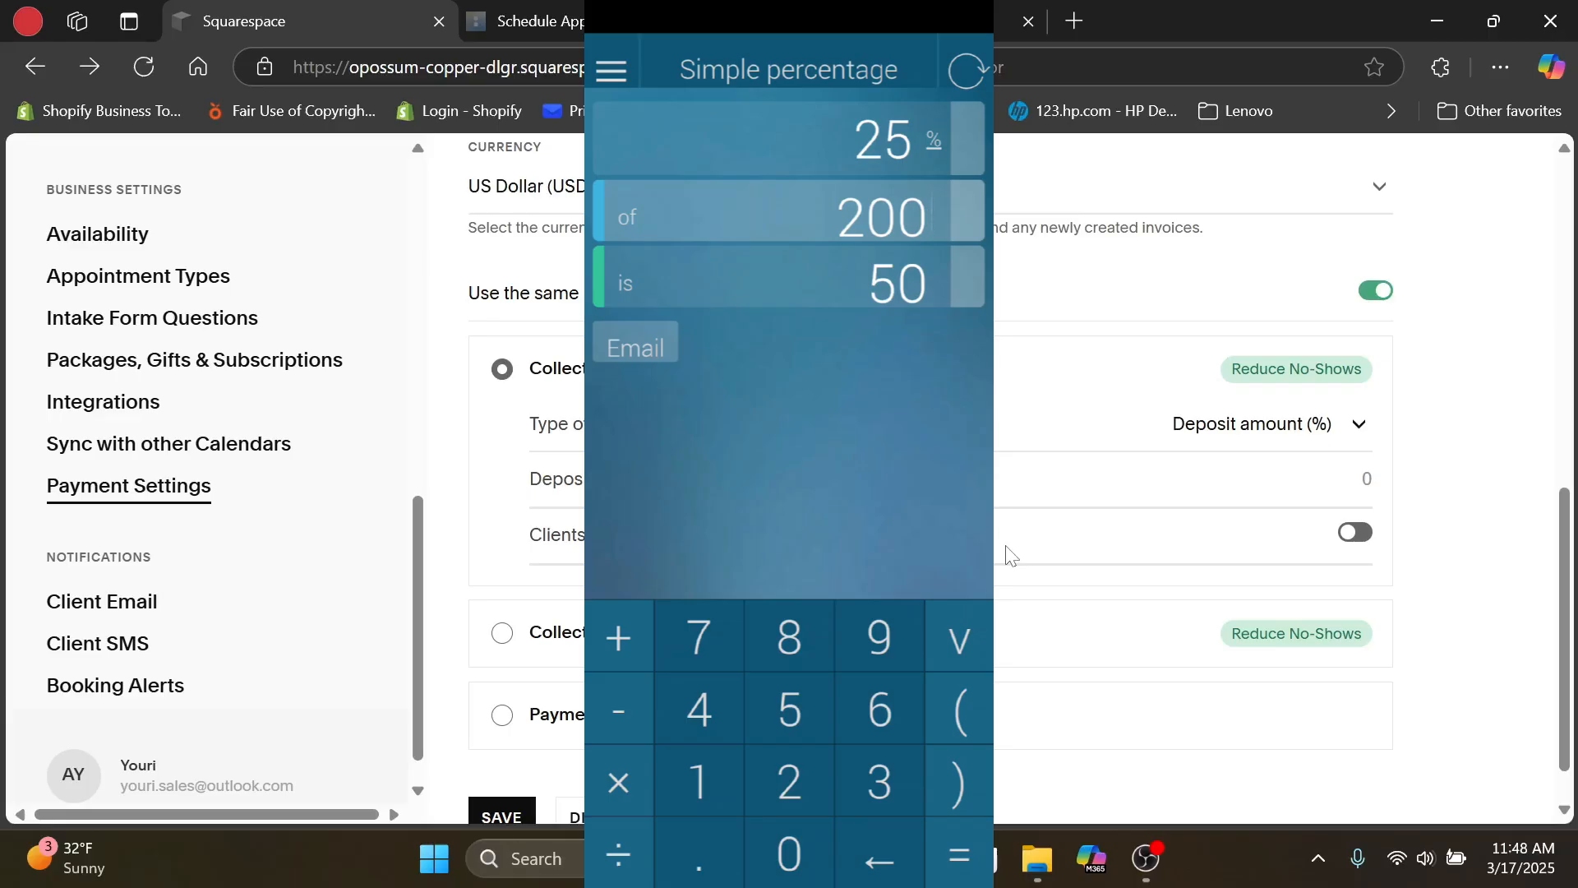
pyautogui.click(1010, 556)
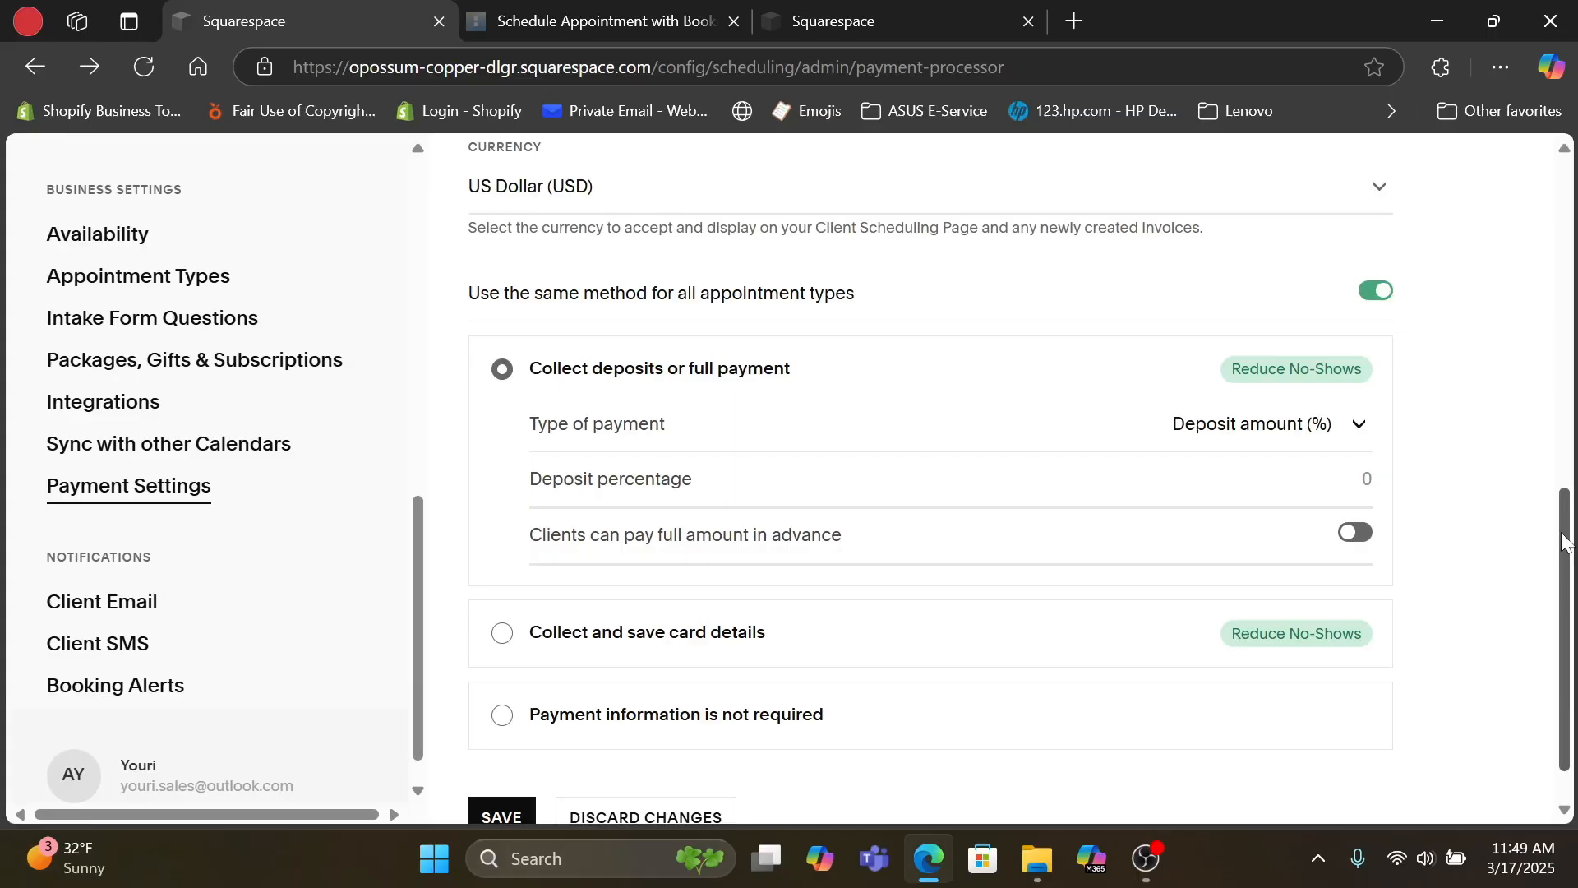
pyautogui.click(1364, 479)
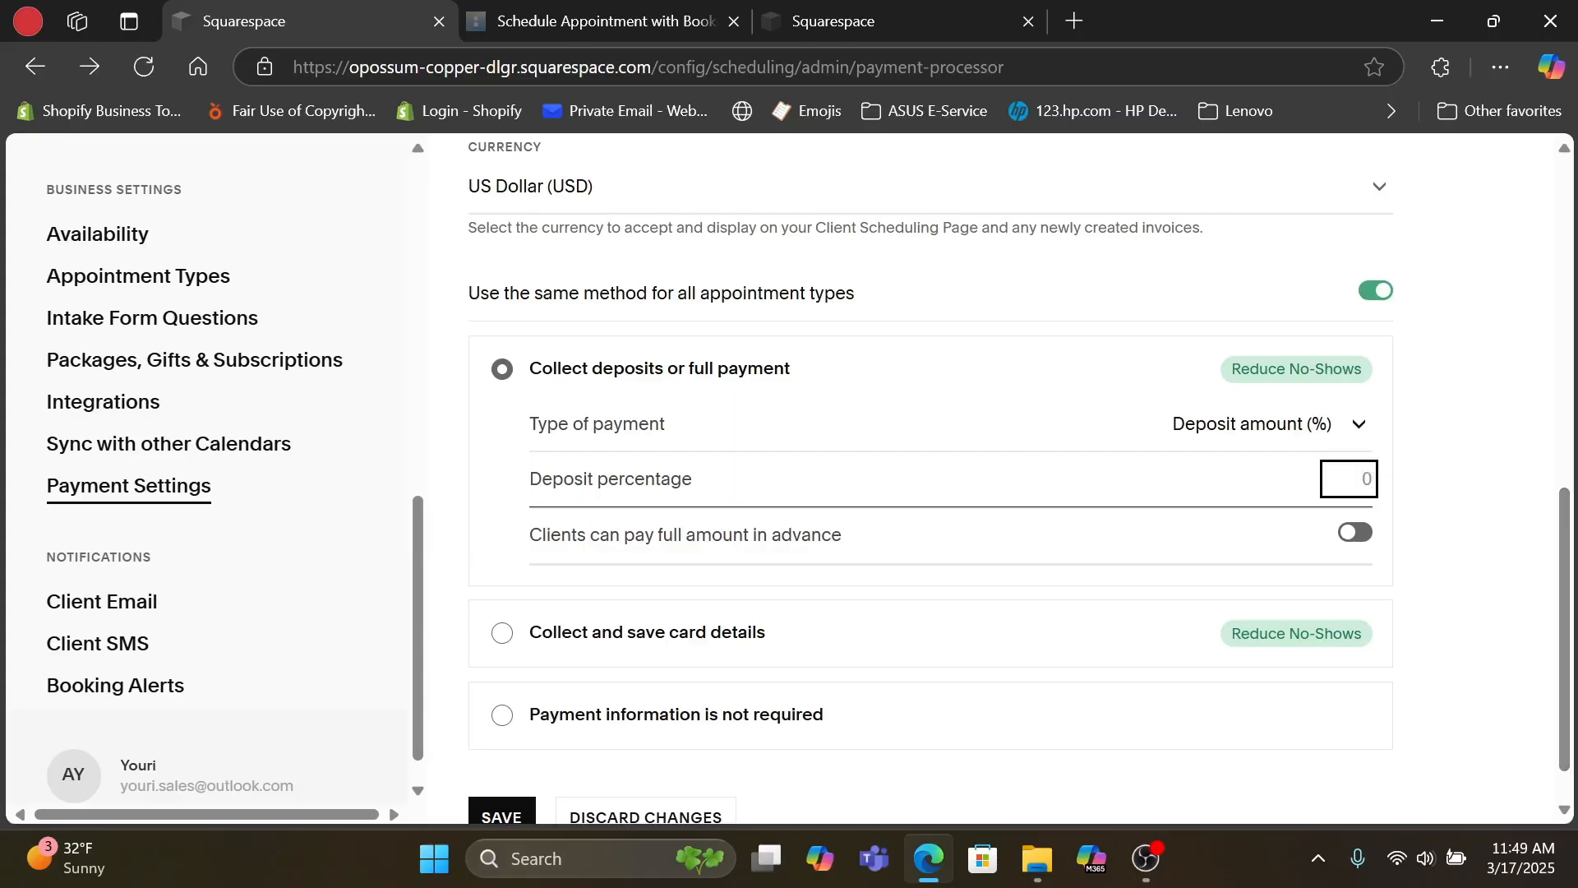
pyautogui.press('BackSpace')
pyautogui.write('25')
pyautogui.click(1448, 559)
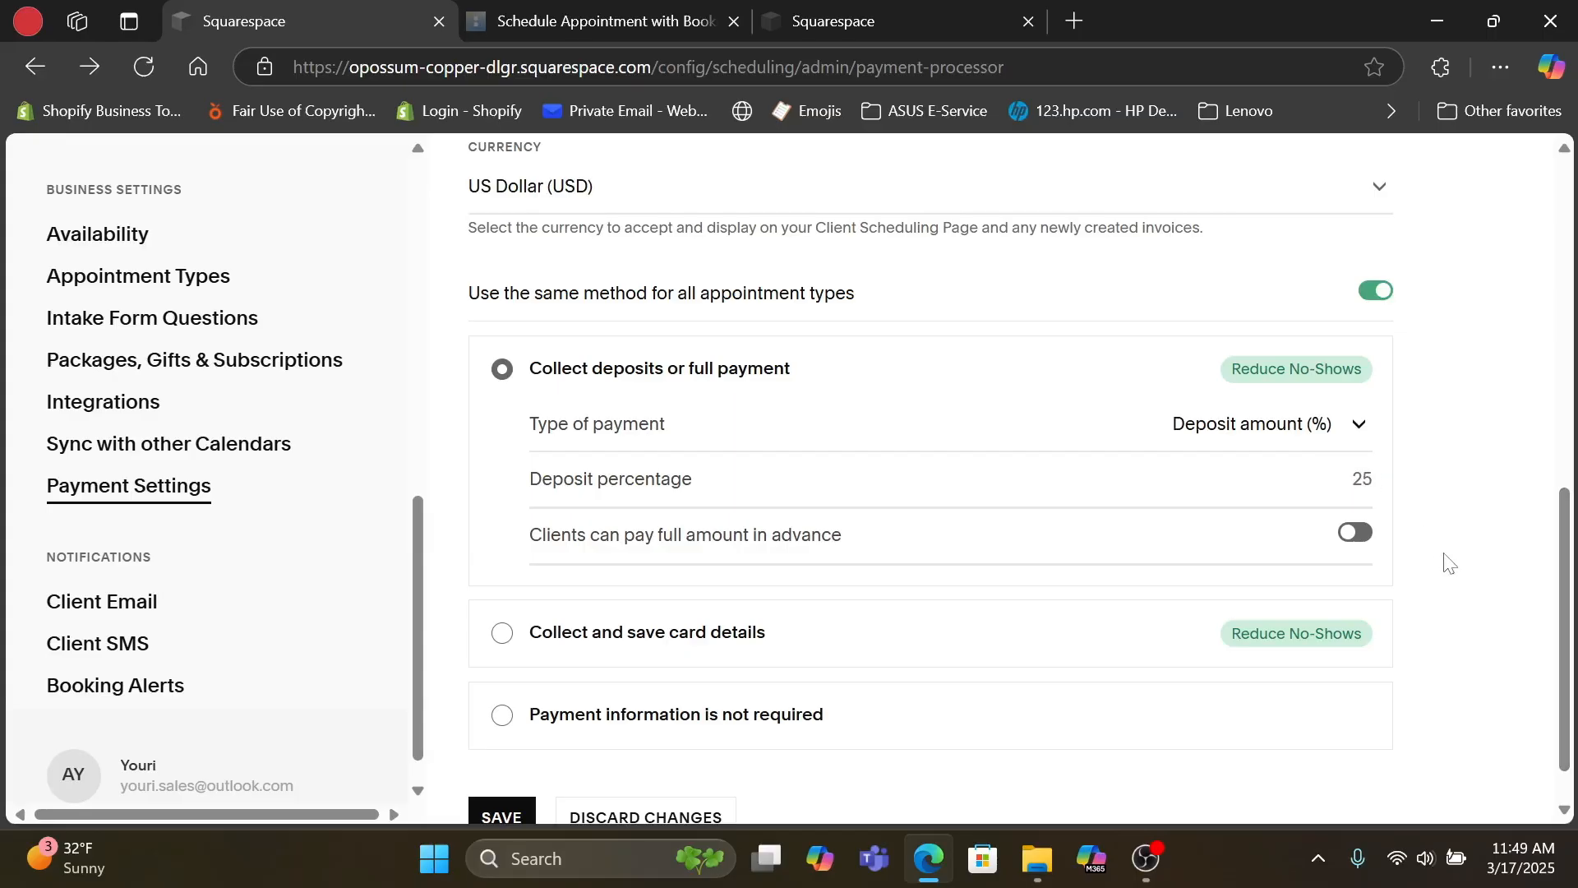
# Step: Allow clients to pay the full amount in advance and save the payment settings
pyautogui.click(1360, 535)
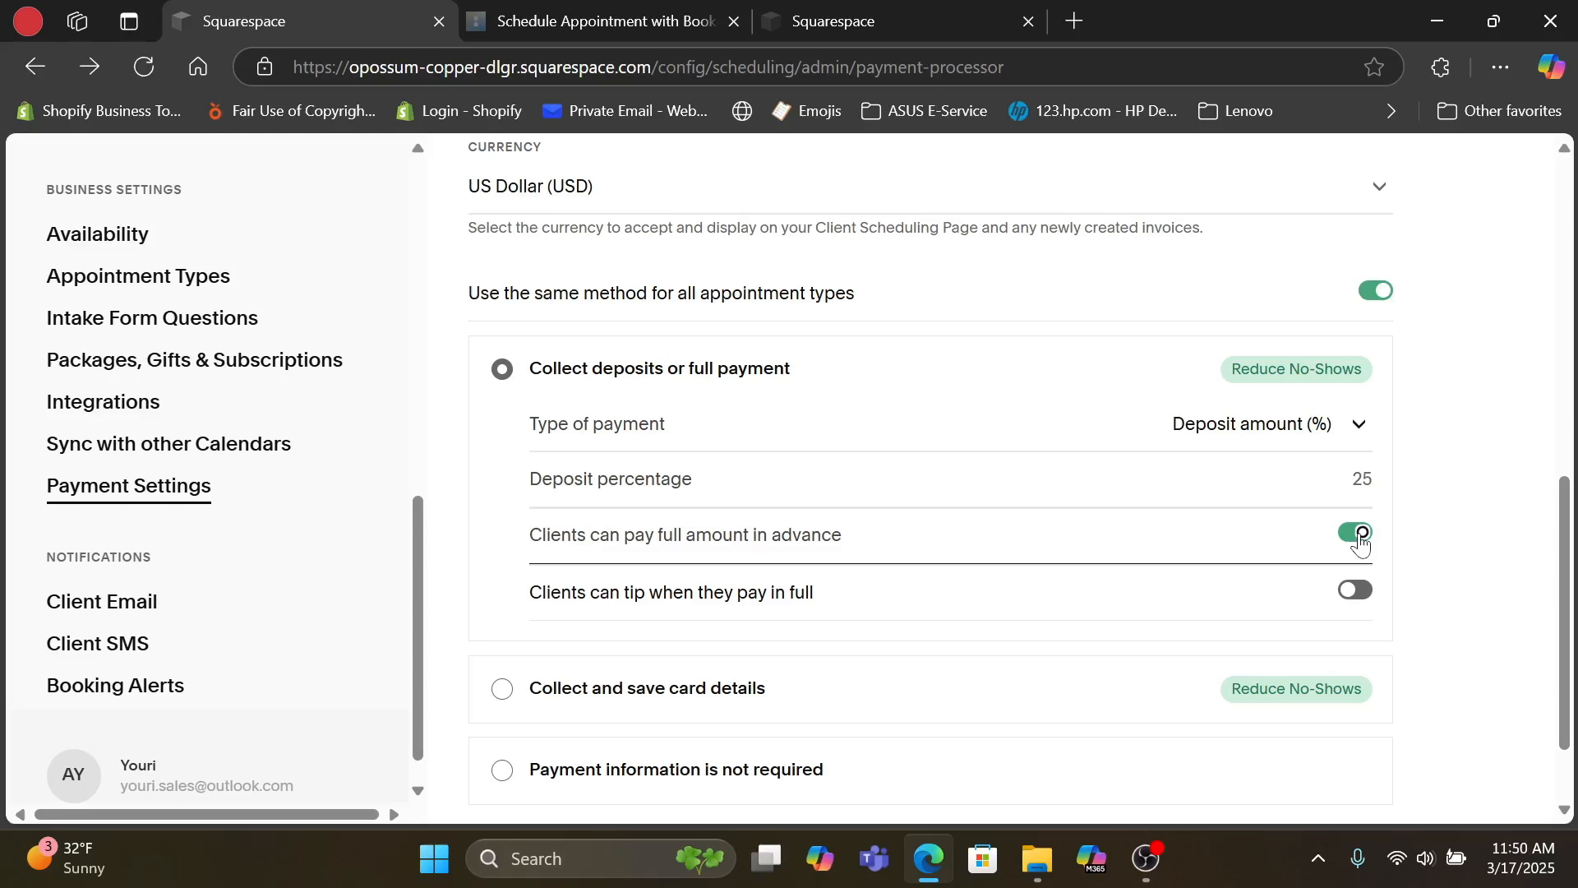
pyautogui.scroll(-2, 1360, 543)
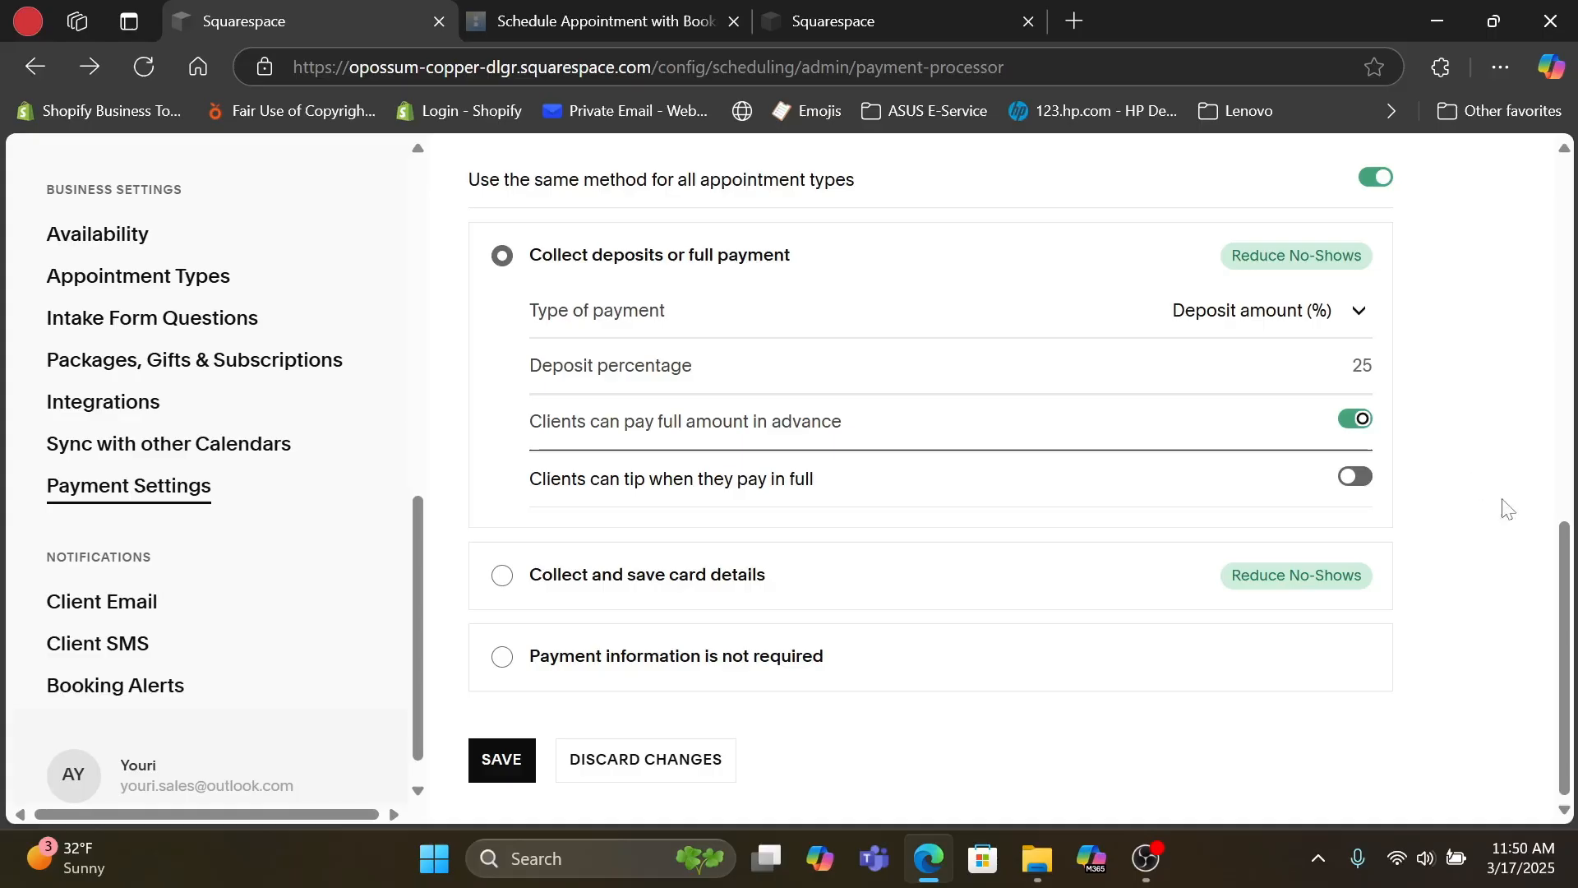
pyautogui.moveTo(1564, 566); pyautogui.dragTo(1564, 539)
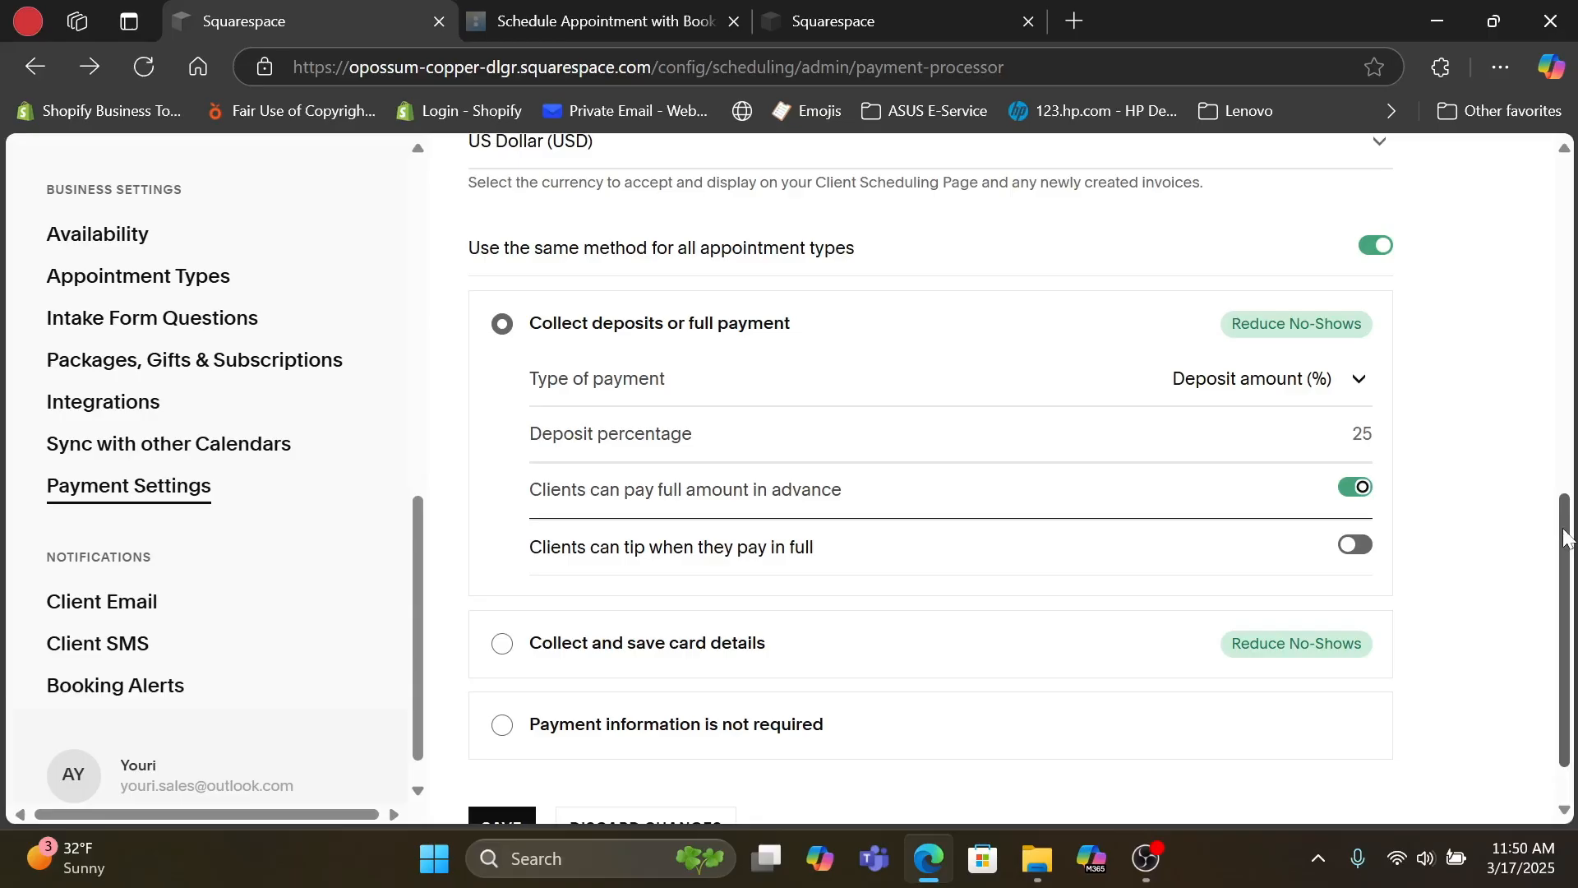
pyautogui.moveTo(1564, 538); pyautogui.dragTo(1565, 566)
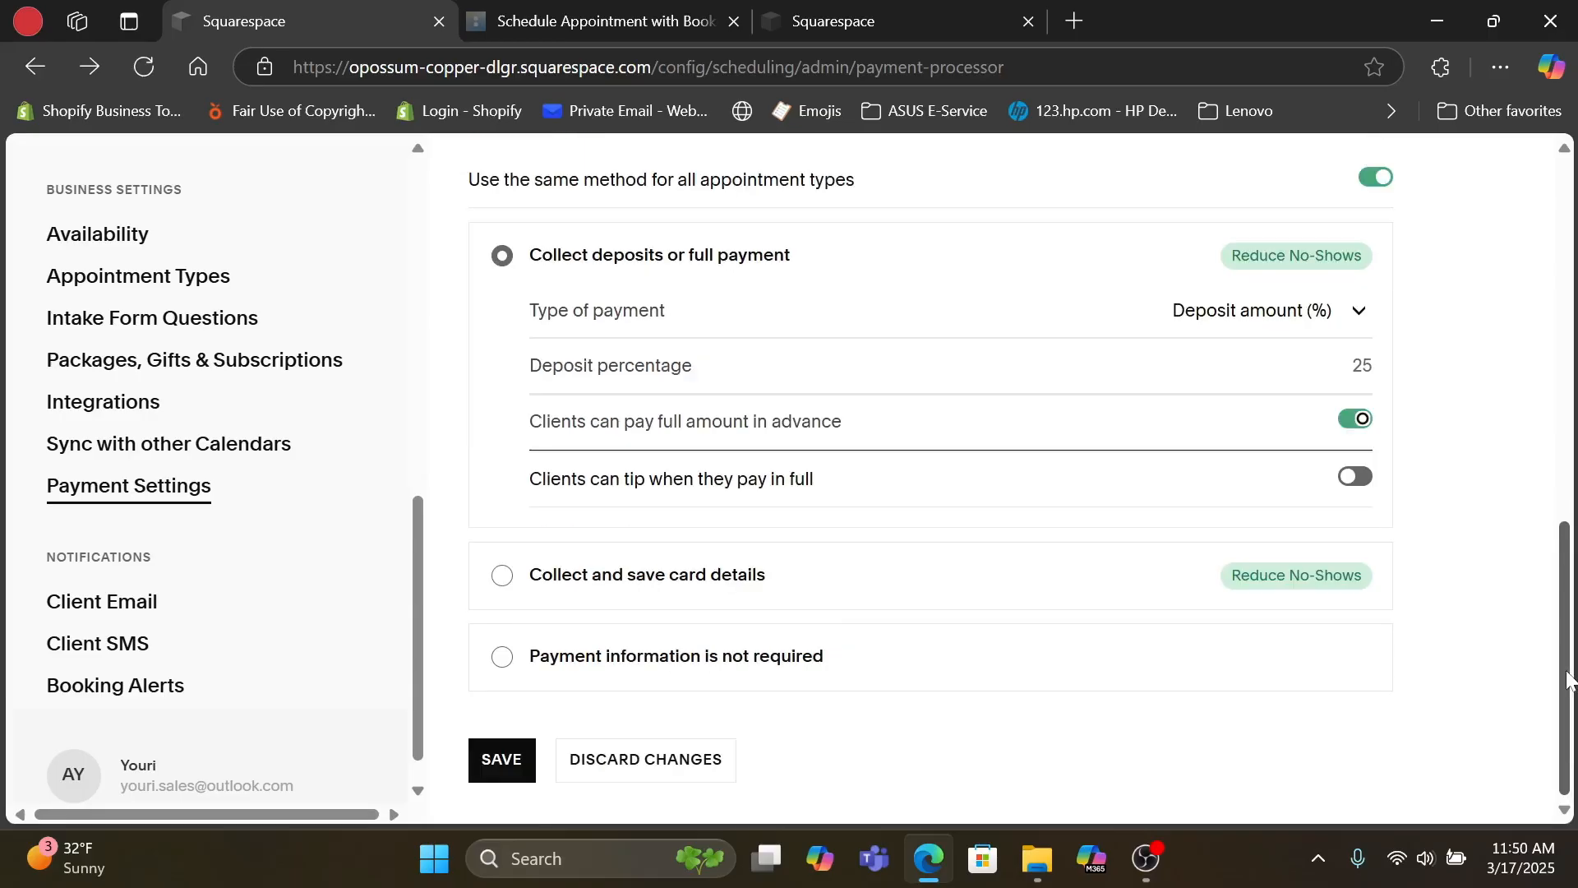
pyautogui.click(510, 760)
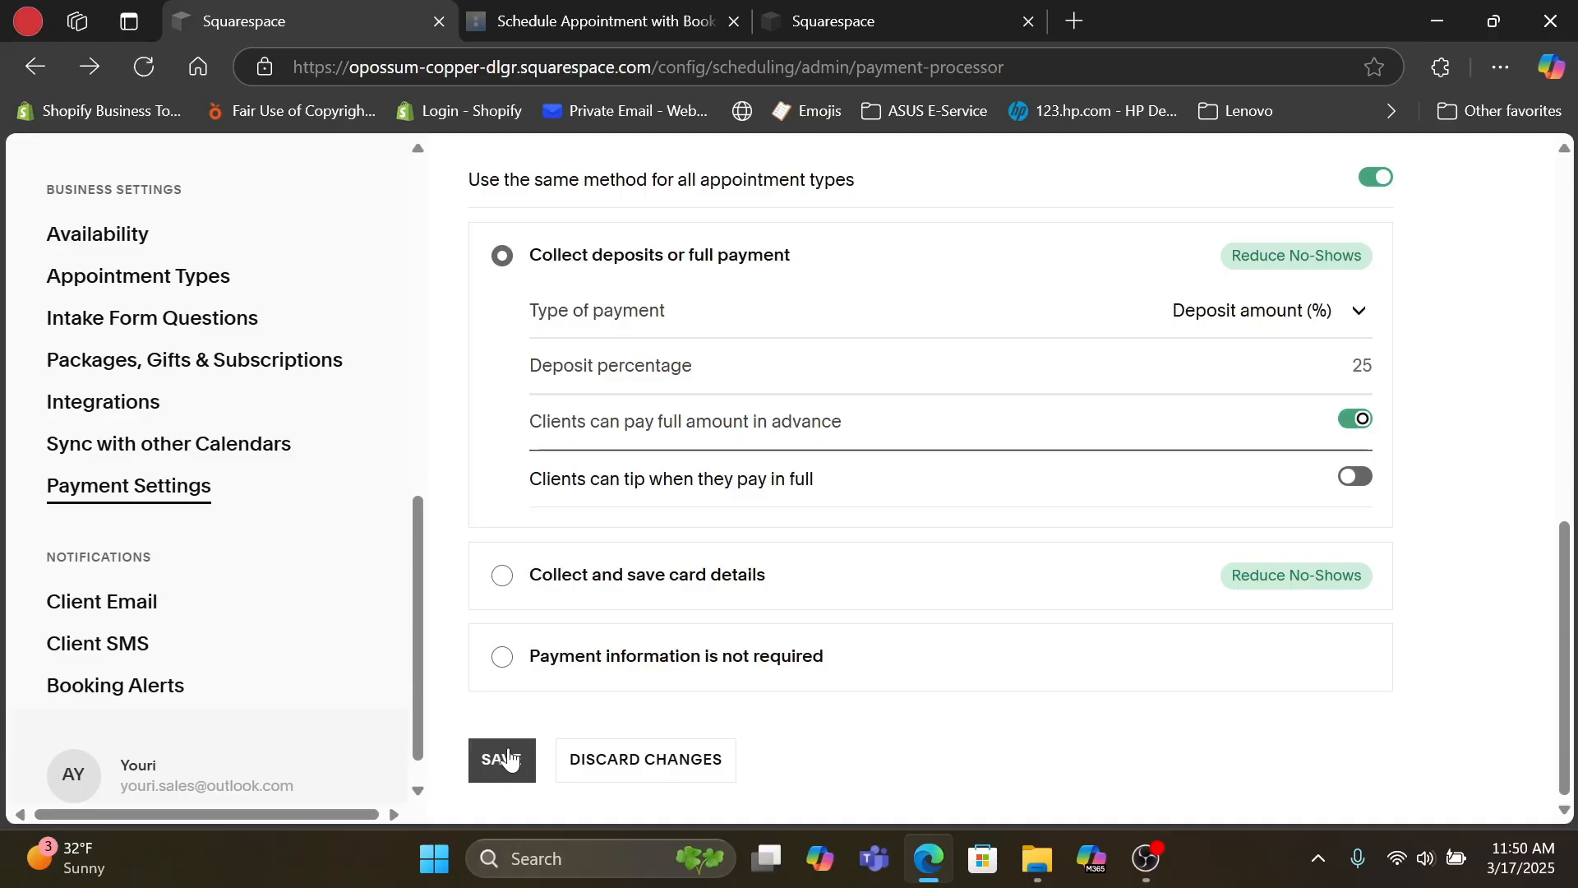
# Step: Try separate payment methods per appointment type, expand the Updo's: Ponytail options, and discard the changes
pyautogui.moveTo(1571, 530); pyautogui.dragTo(1573, 559)
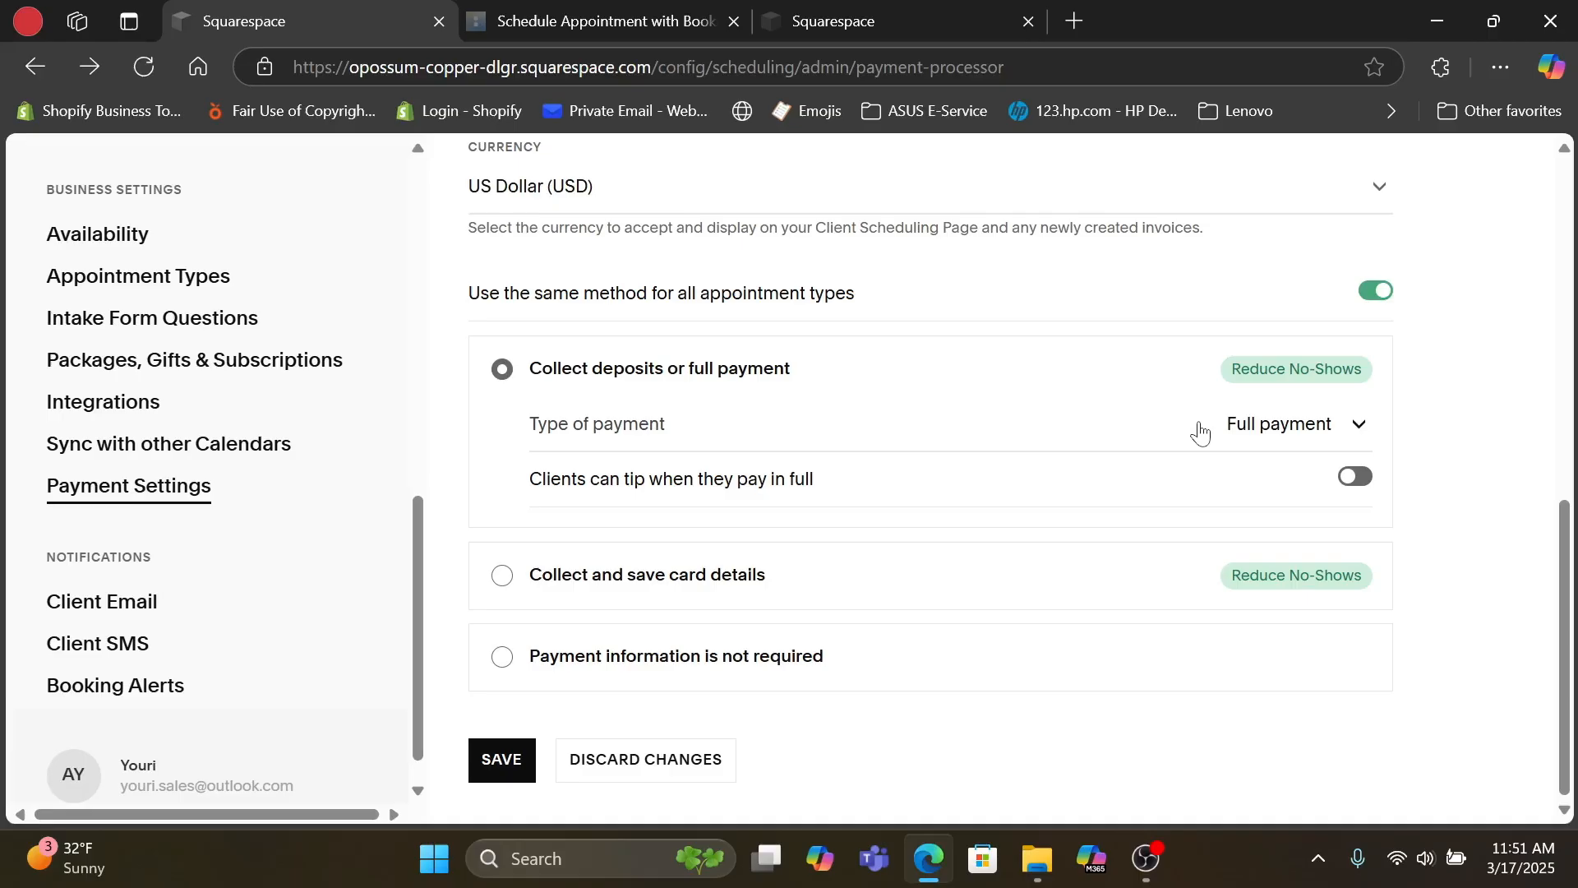
pyautogui.click(1378, 294)
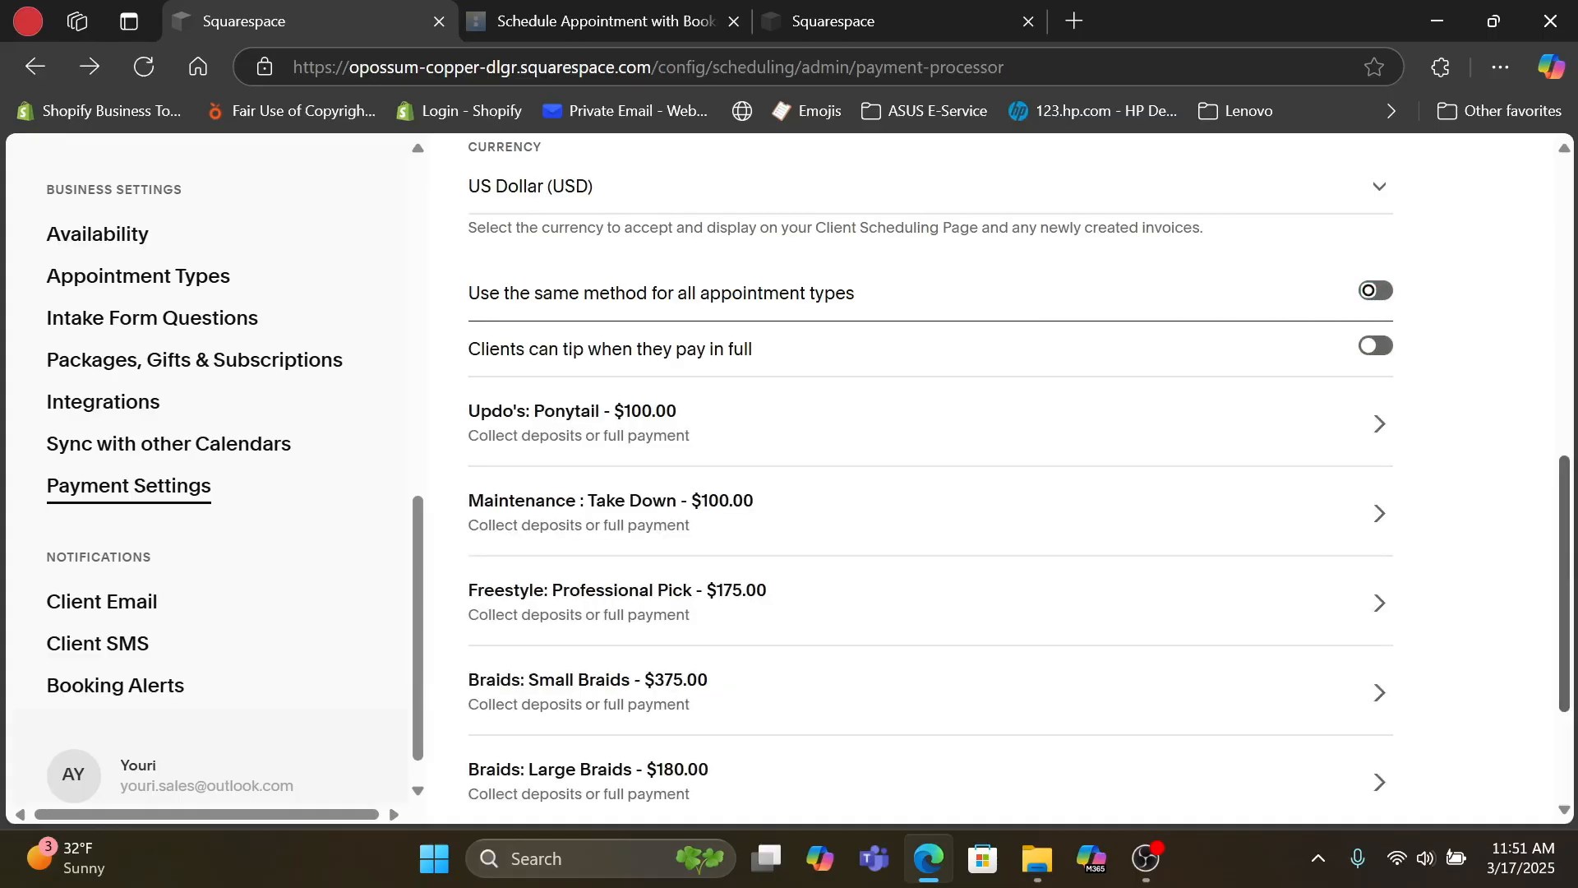
pyautogui.moveTo(1570, 549); pyautogui.dragTo(1574, 590)
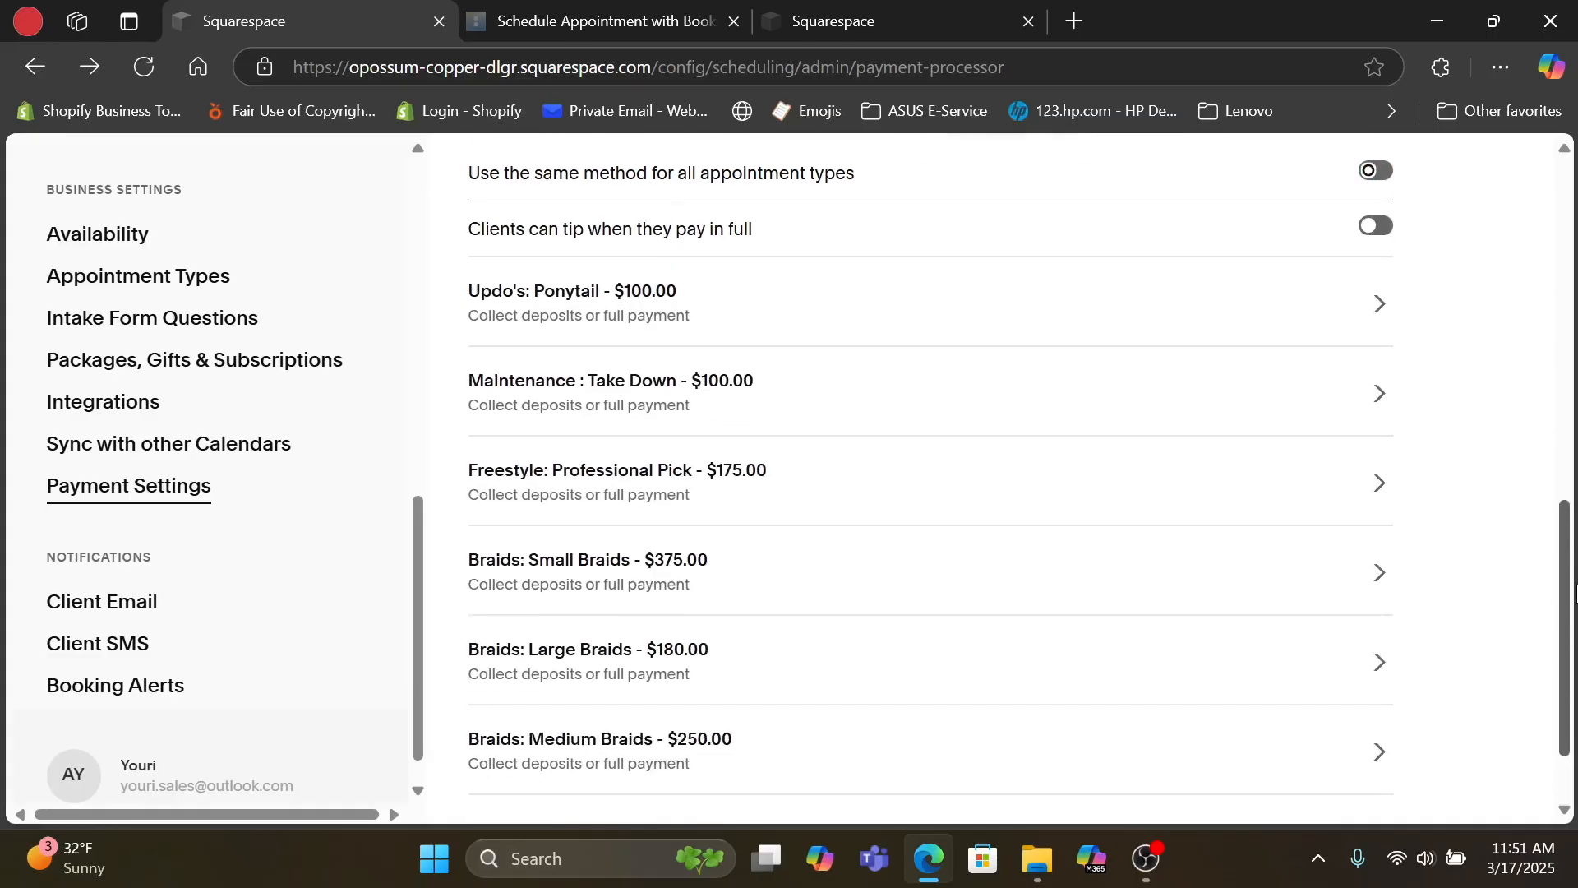
pyautogui.click(1371, 321)
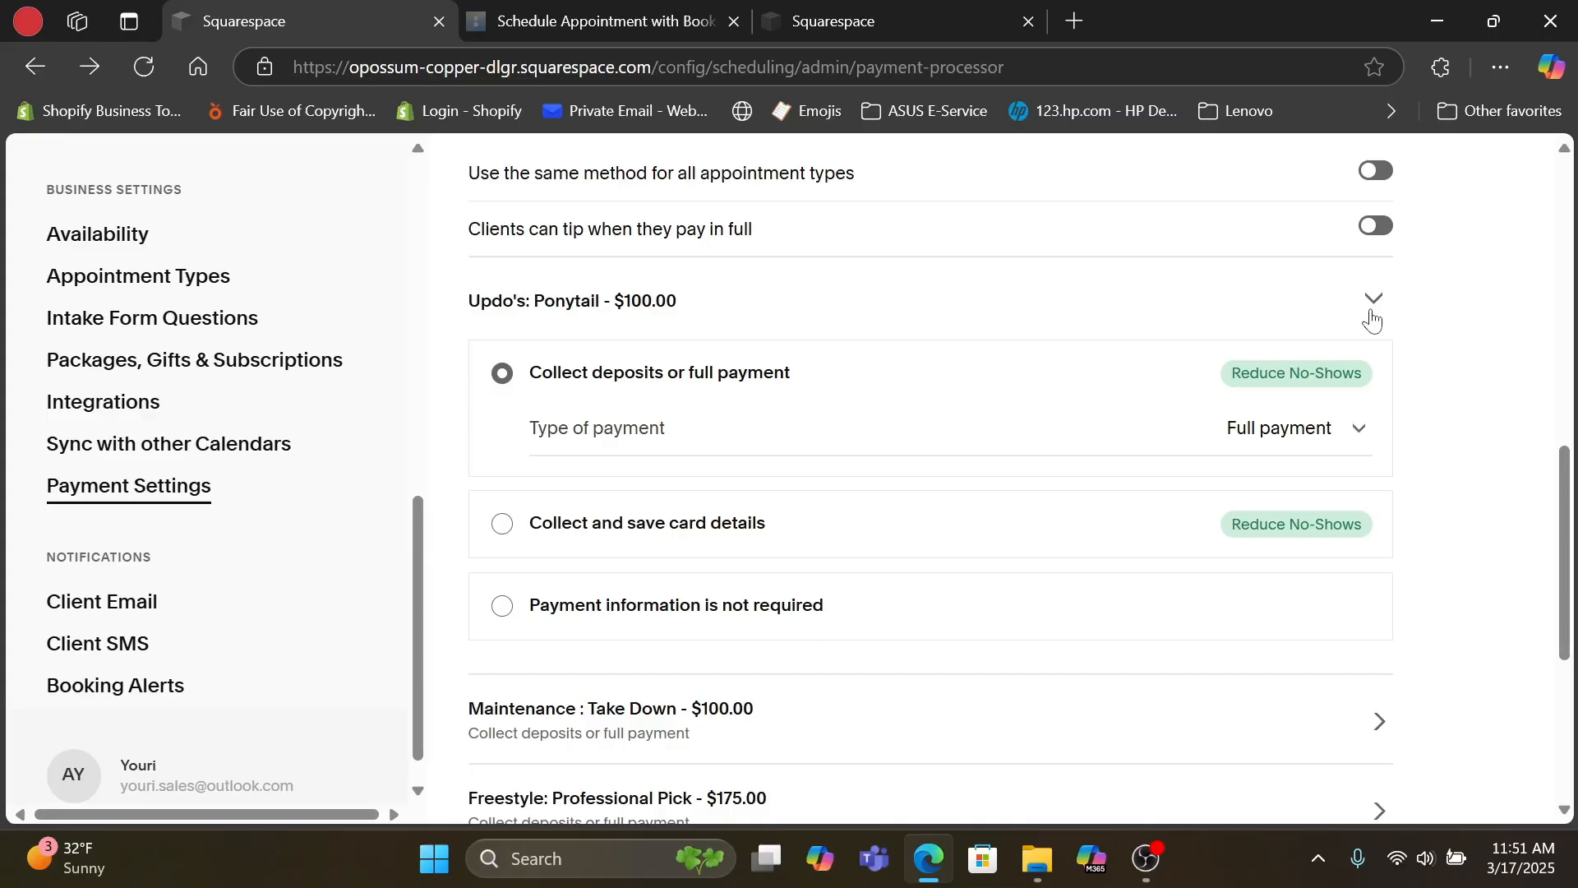
pyautogui.scroll(-4, 1373, 320)
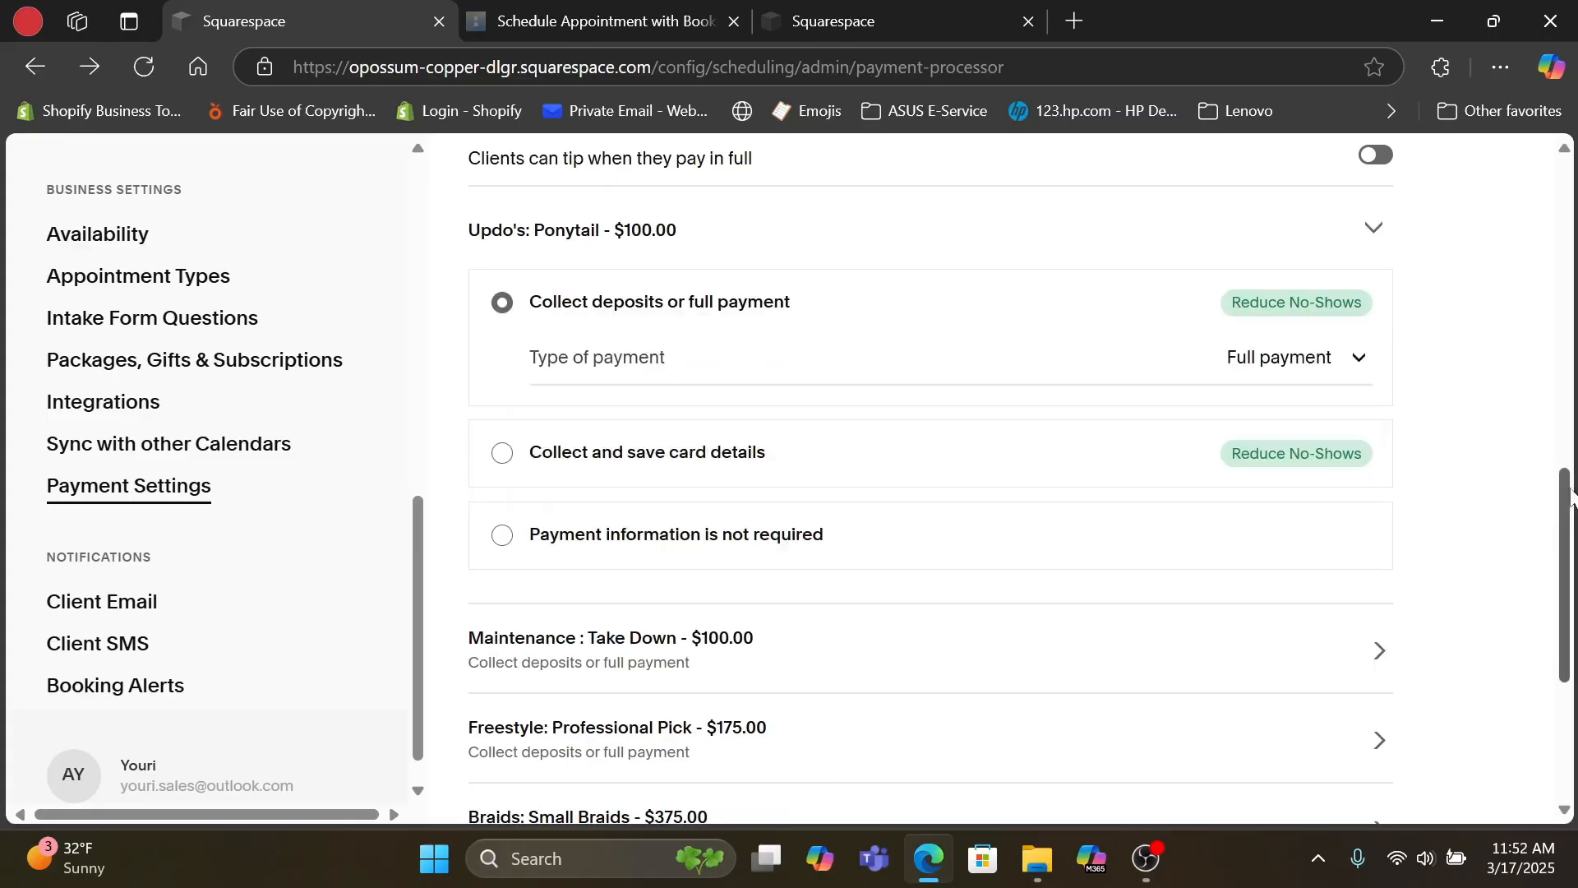
pyautogui.scroll(-2, 1233, 680)
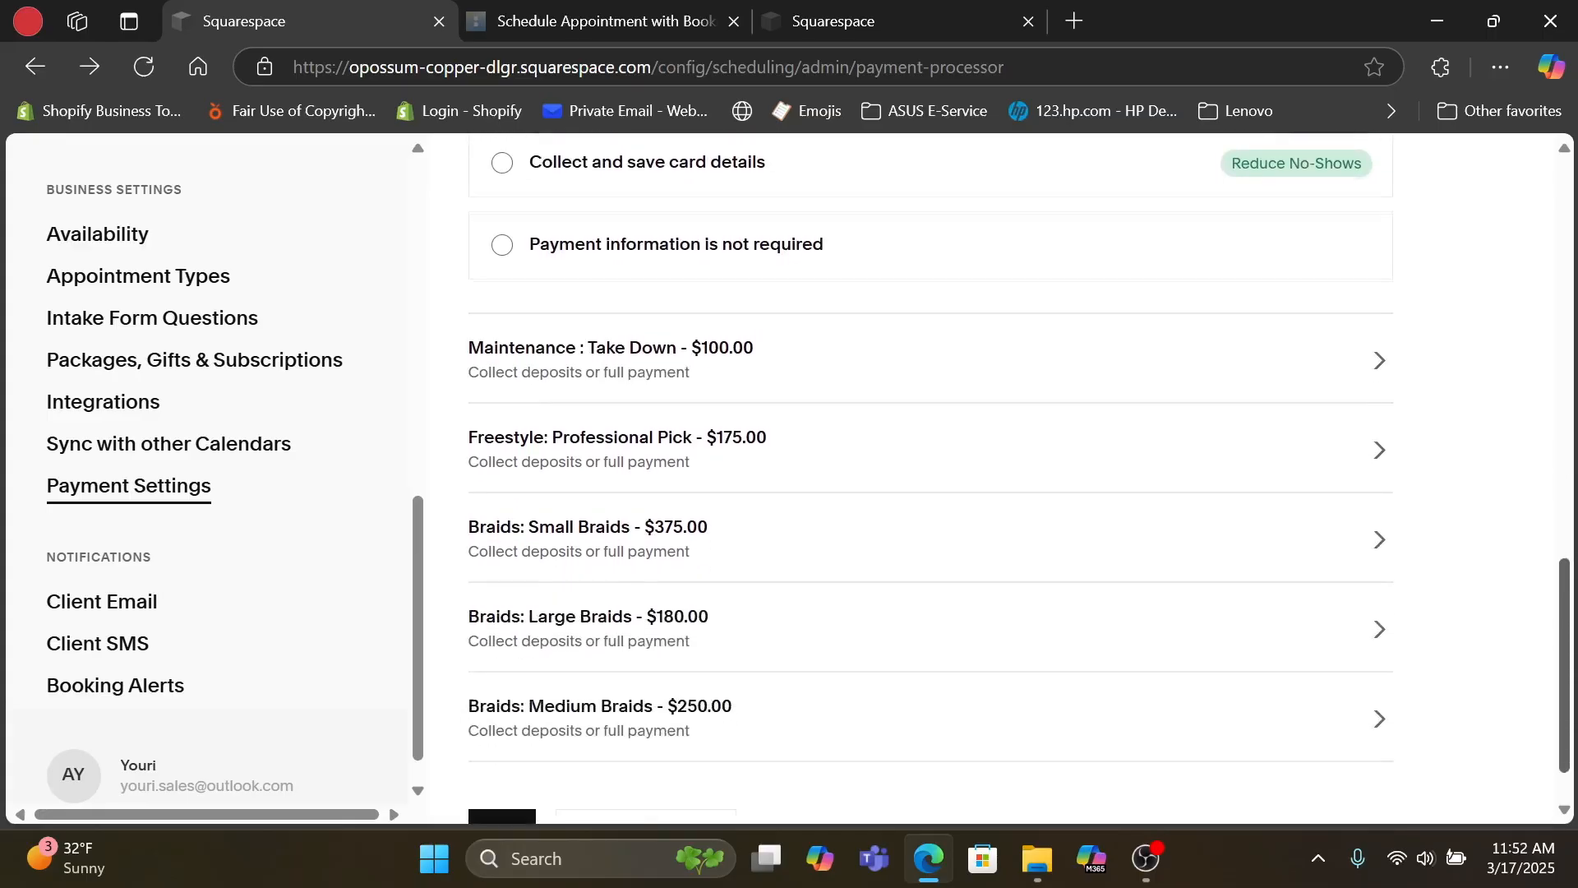
pyautogui.click(727, 778)
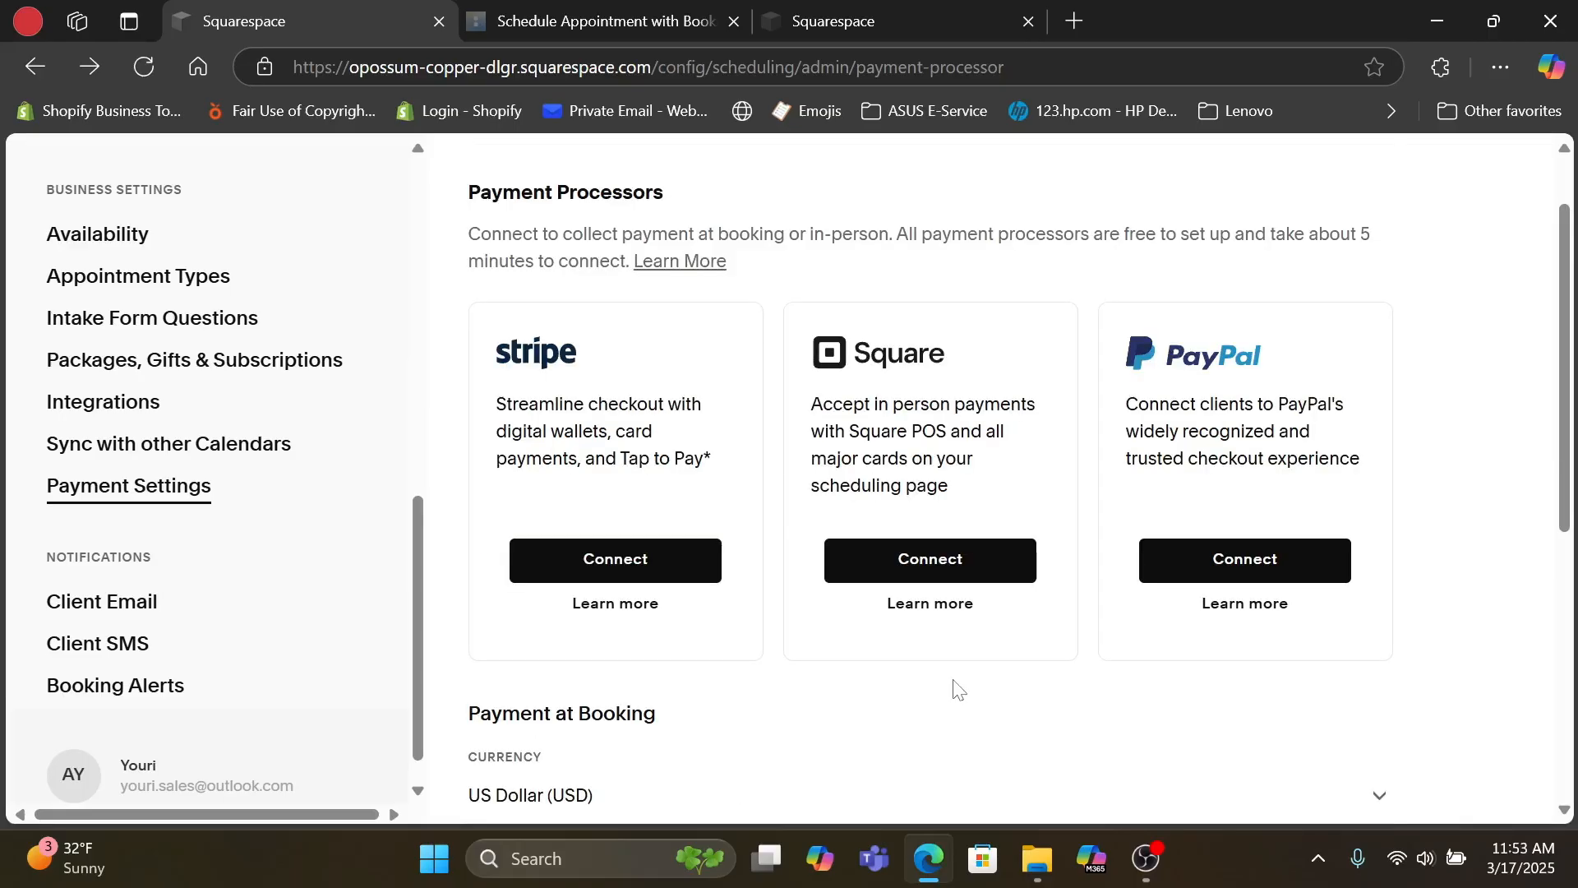
# Step: Connect Square as the payment processor and allow Acuity Scheduling to access the Square account
pyautogui.click(946, 567)
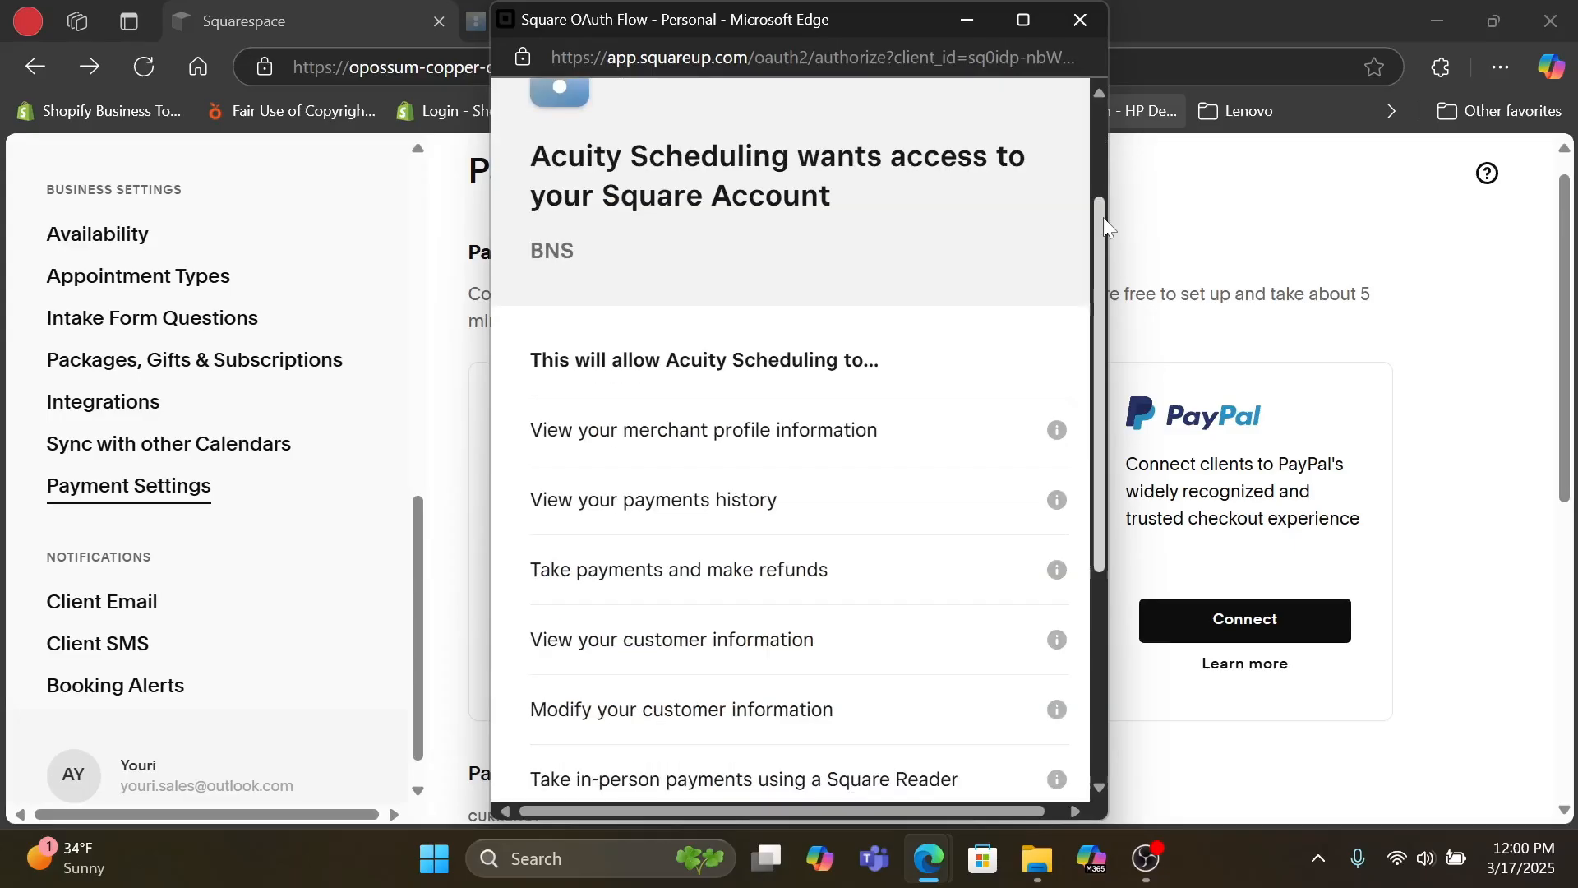
pyautogui.moveTo(1103, 217); pyautogui.dragTo(1108, 295)
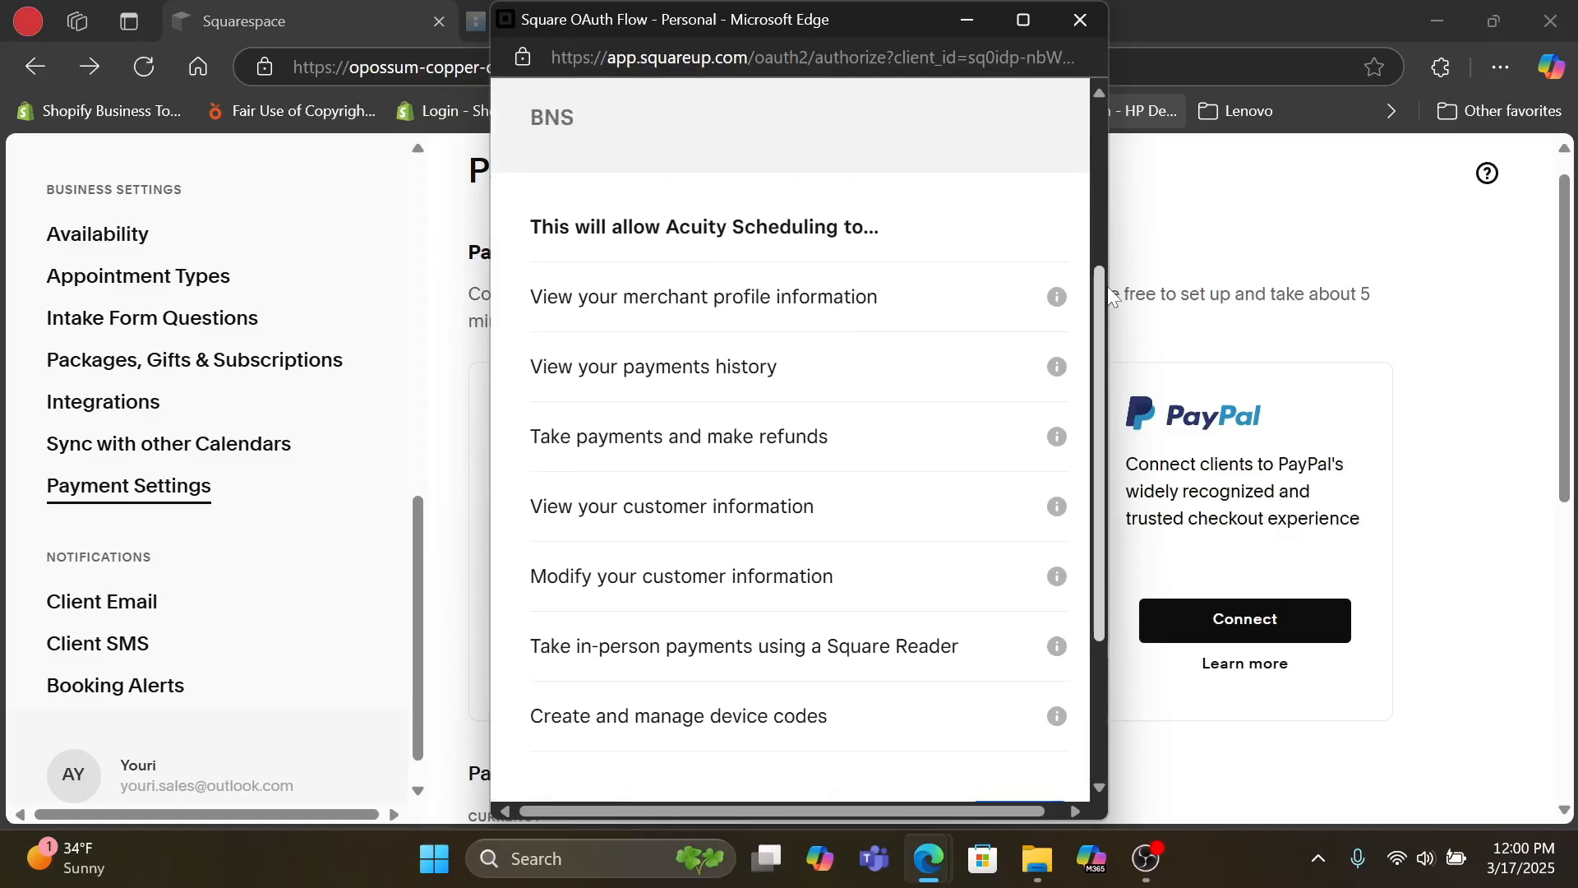
pyautogui.moveTo(1107, 286); pyautogui.dragTo(1113, 387)
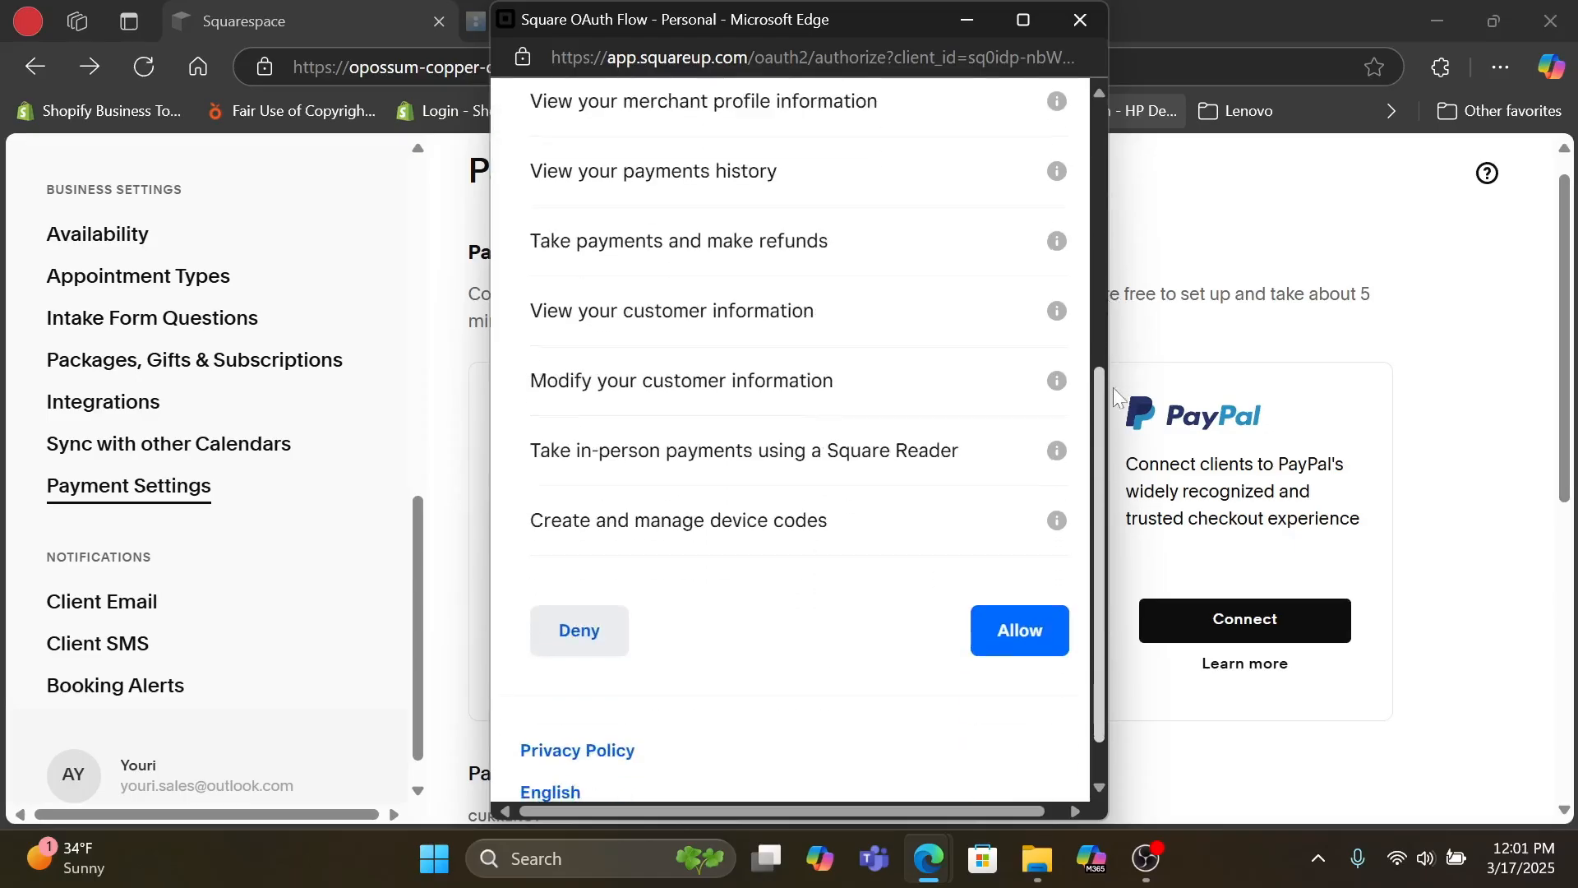
pyautogui.click(1034, 630)
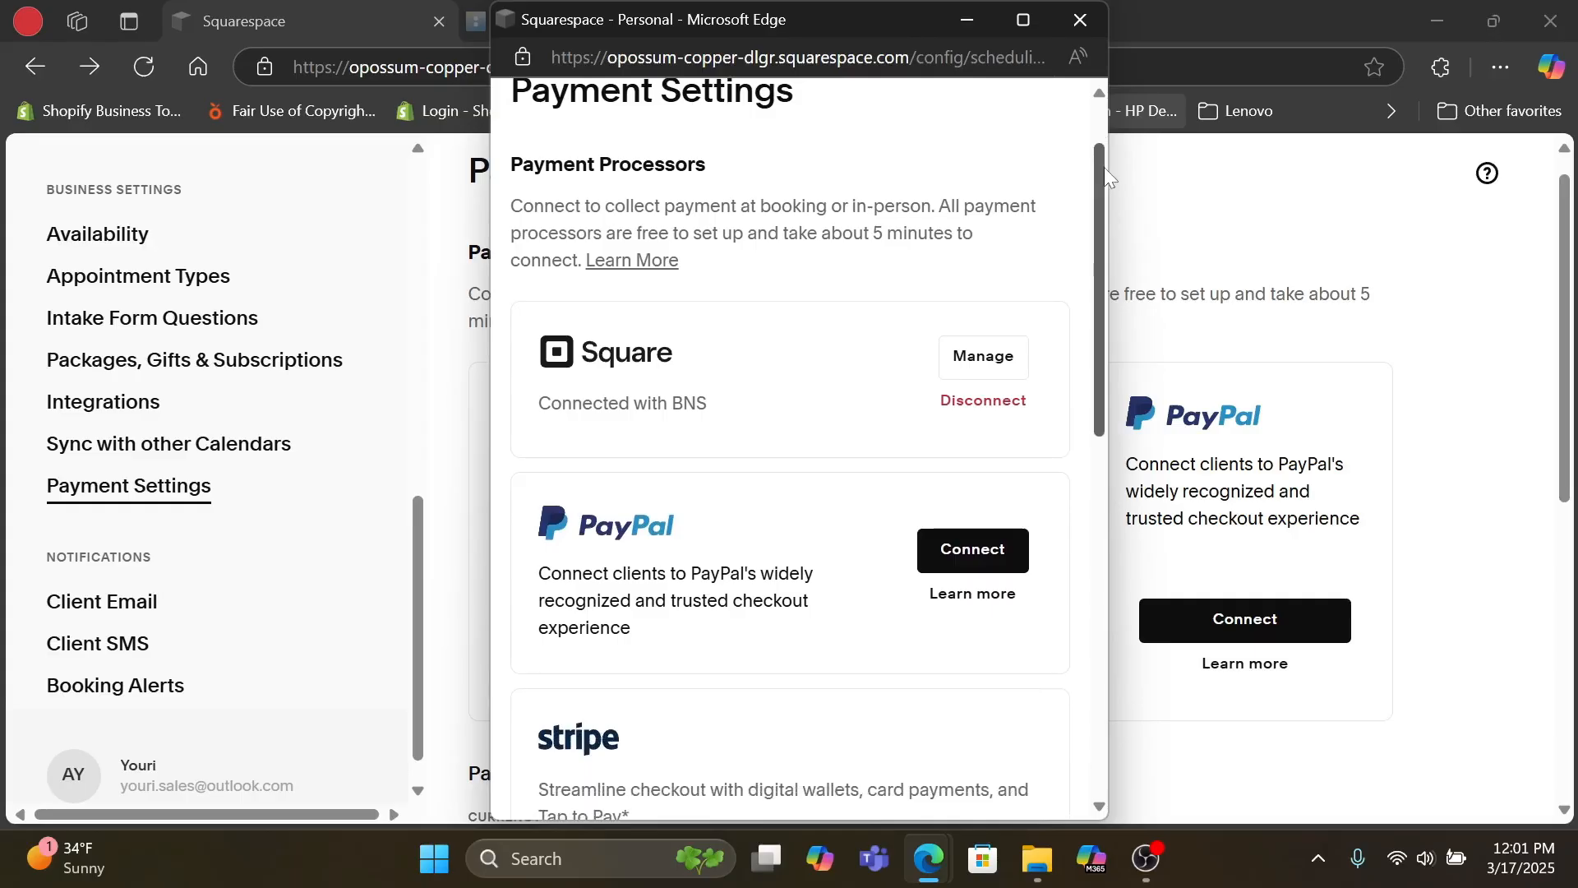
pyautogui.moveTo(1103, 166); pyautogui.dragTo(1102, 150)
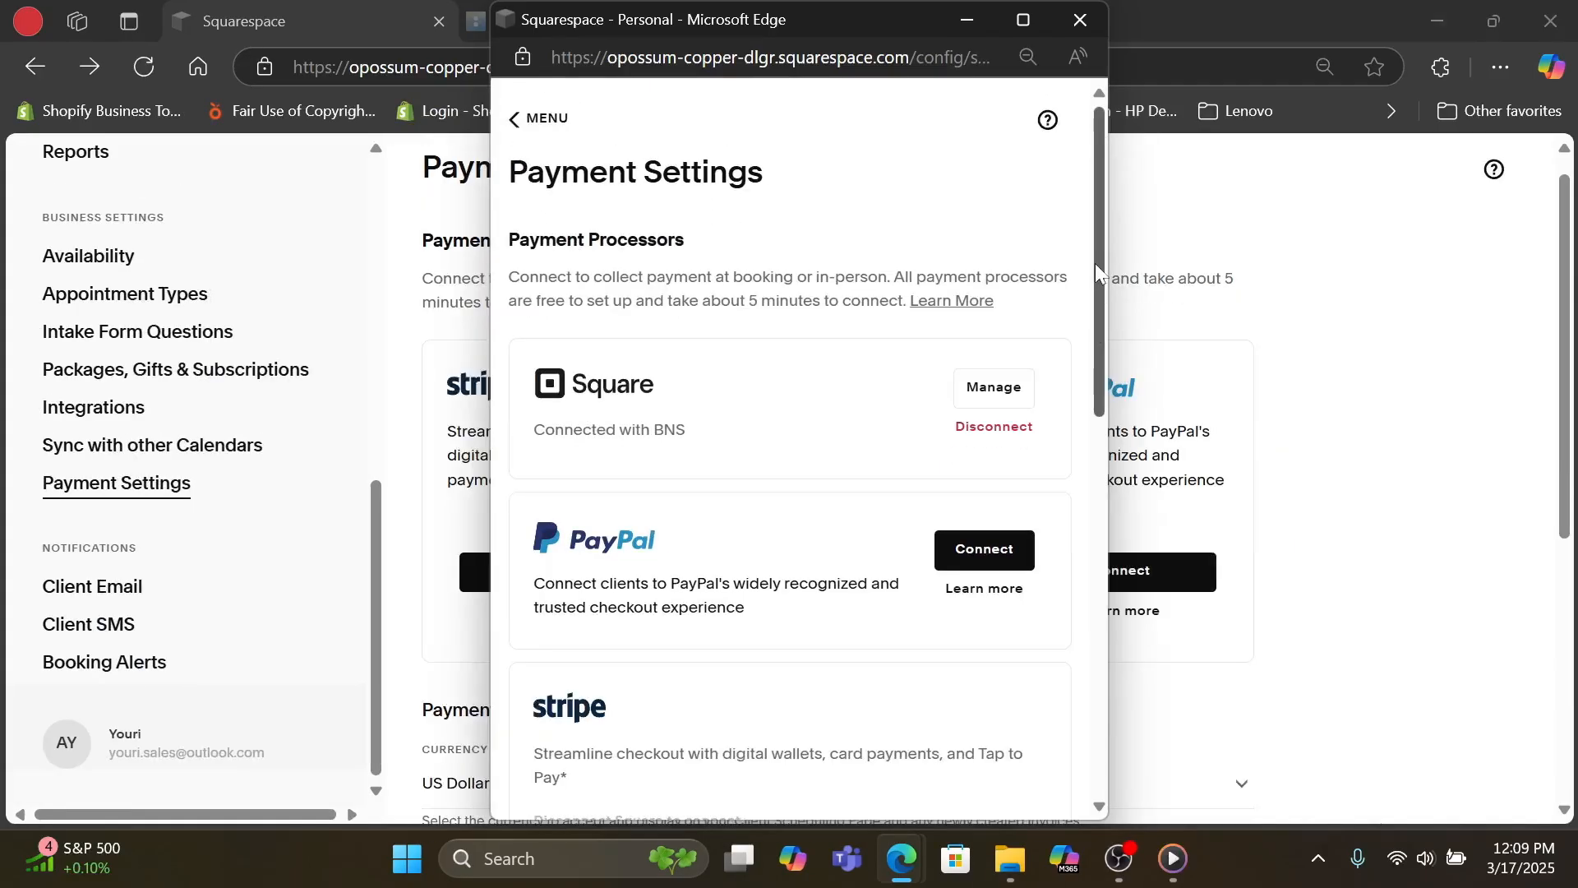
pyautogui.moveTo(1095, 263); pyautogui.dragTo(1102, 500)
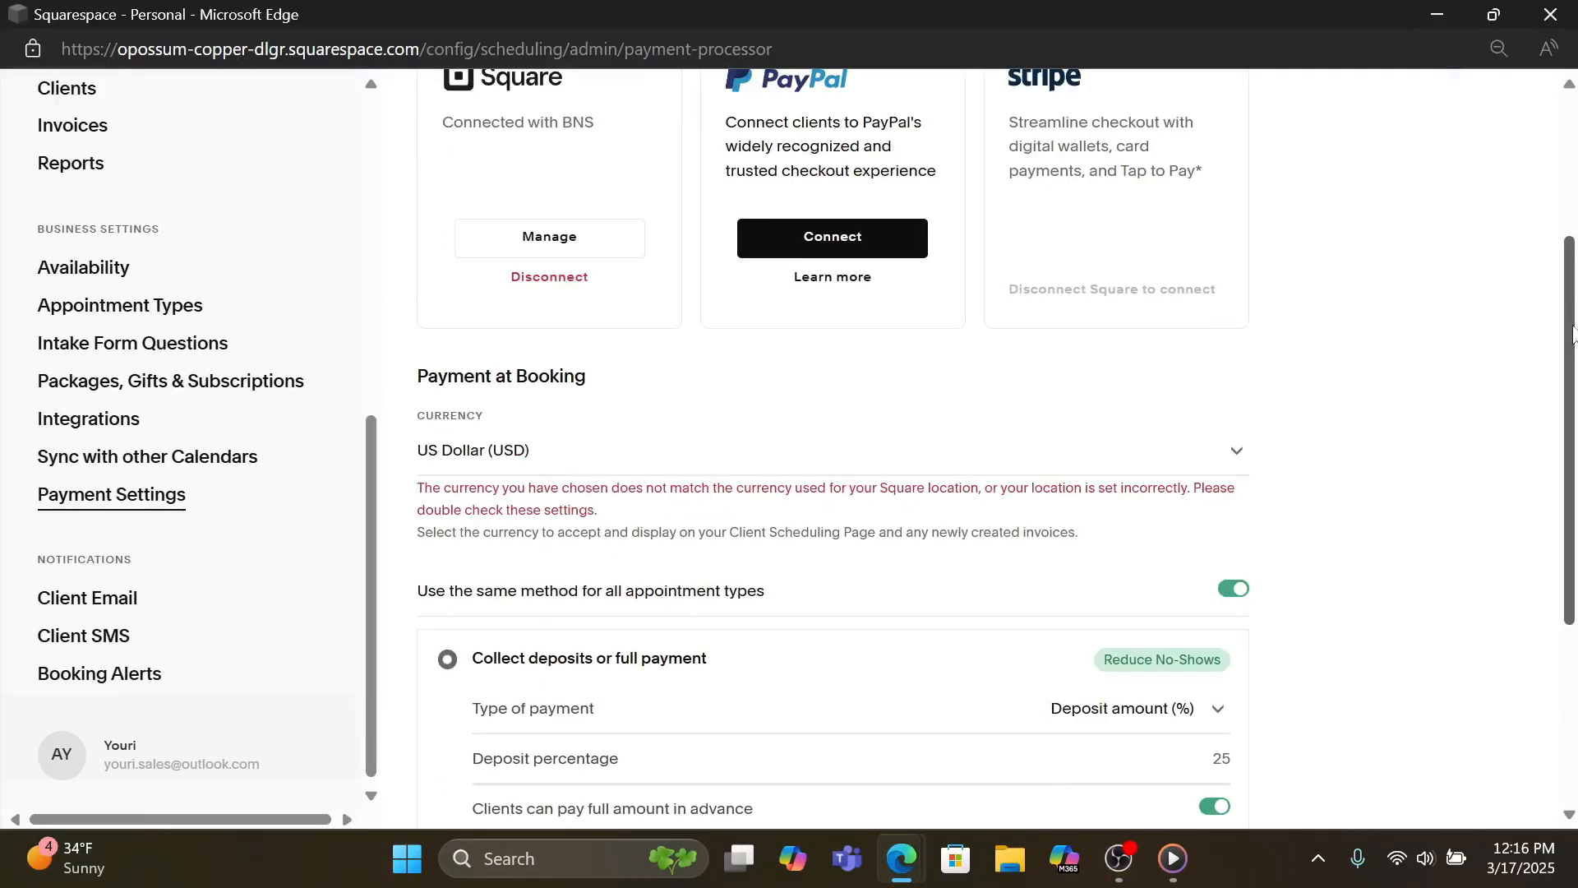
pyautogui.scroll(-1, 402, 474)
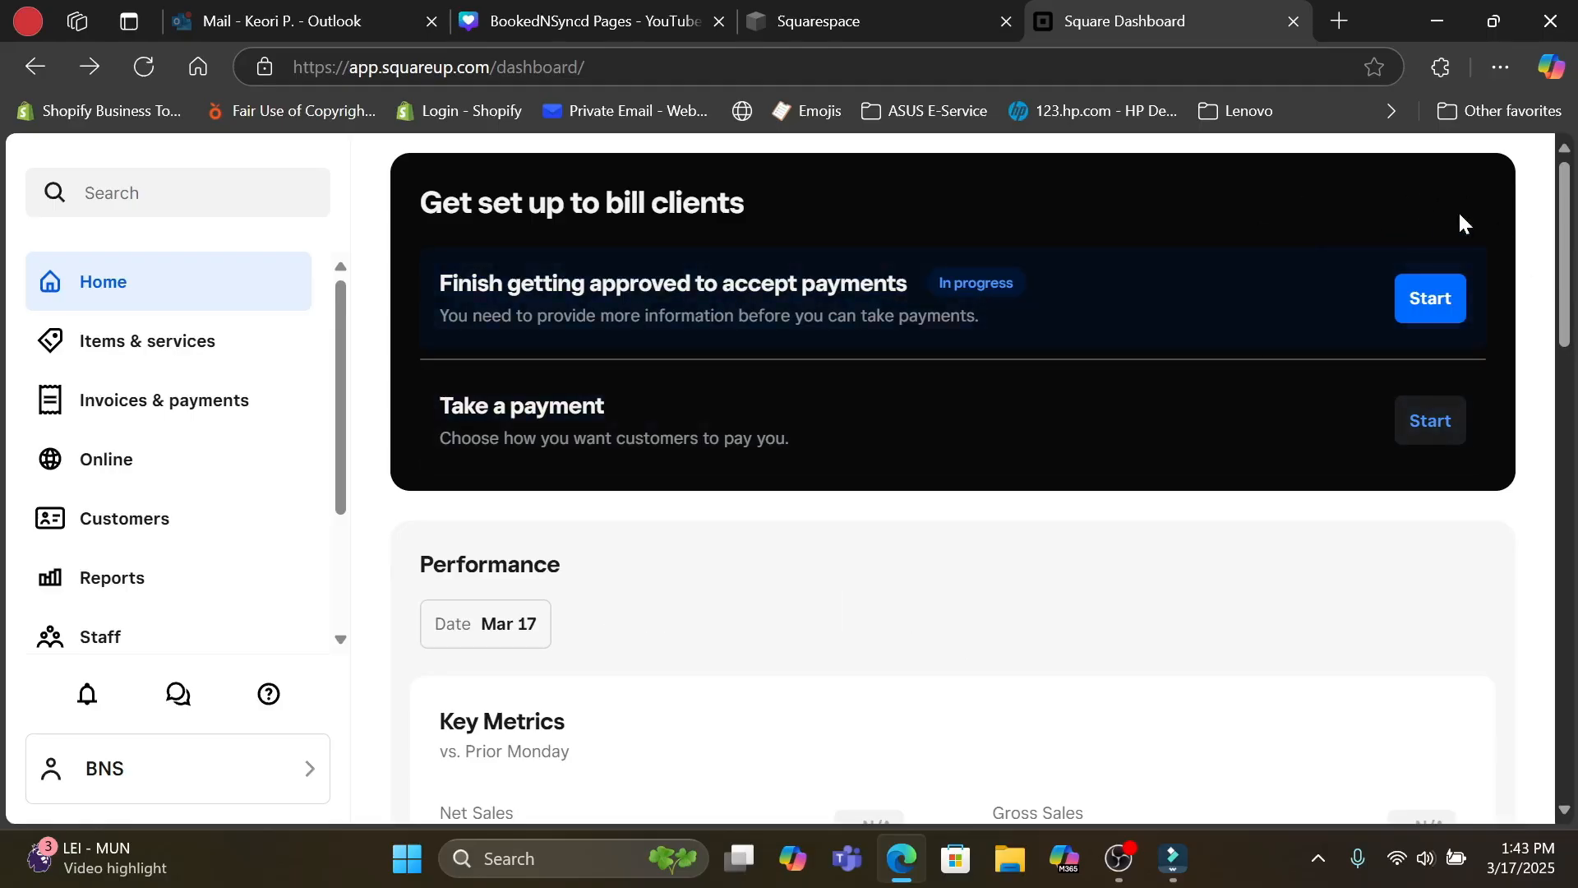
# Step: Start finishing the approval to accept payments in the Square Dashboard
pyautogui.click(1428, 299)
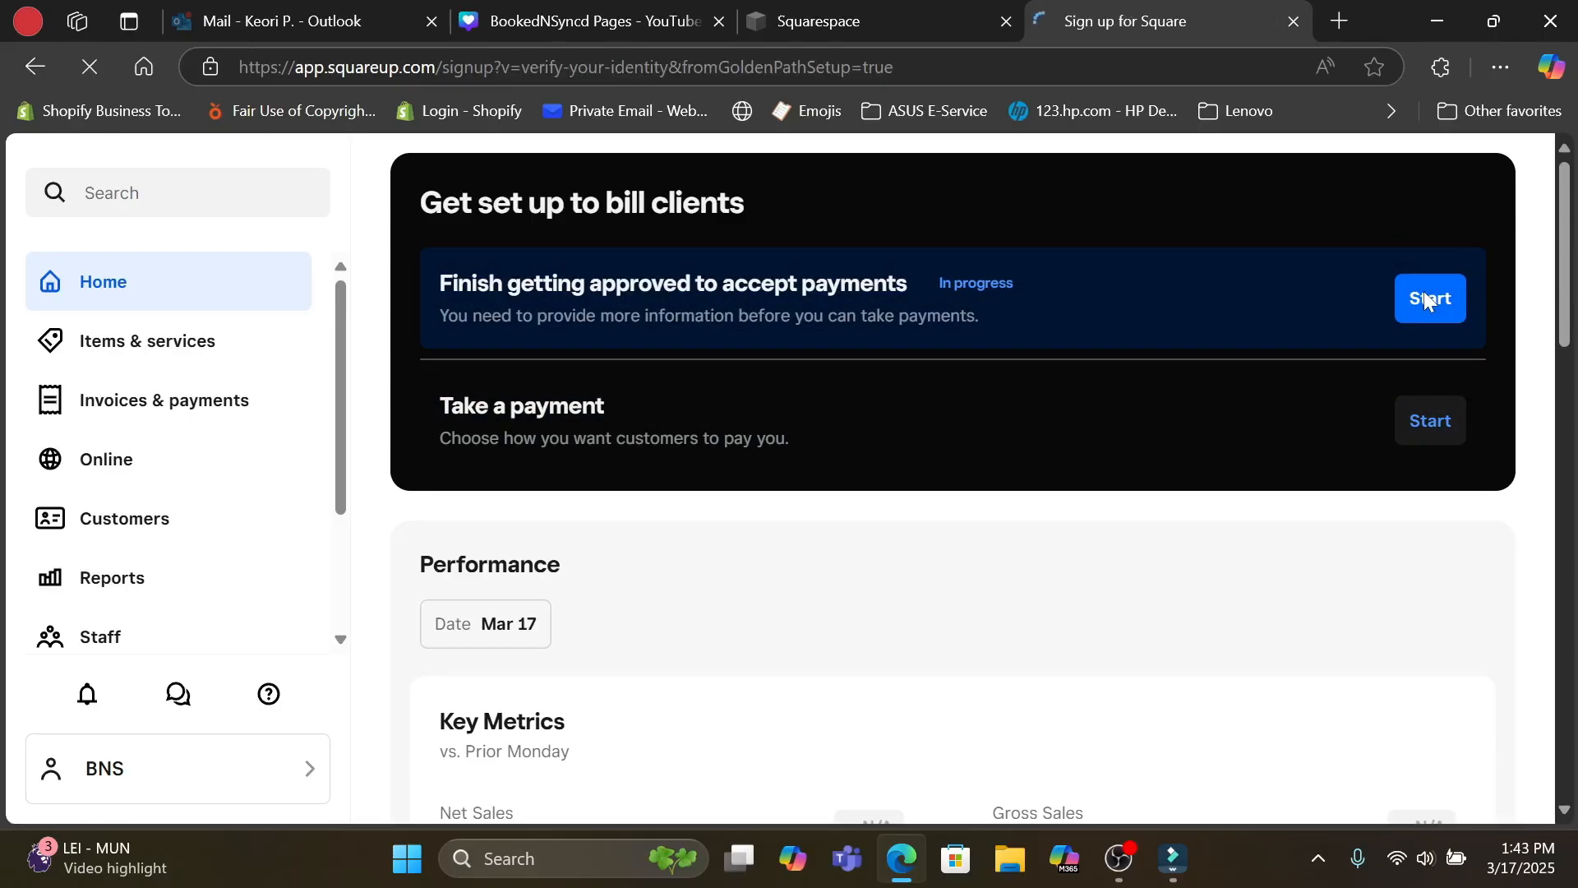